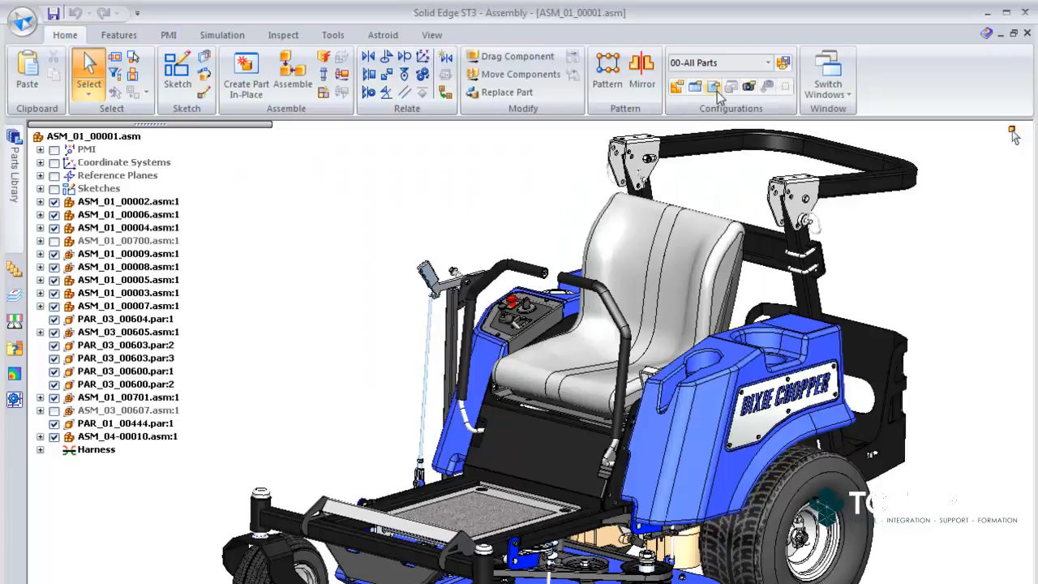
Step: Apply the 08-Import Data display configuration and open subassembly ASM_01_00002.asm for in-place editing
click(767, 63)
click(730, 192)
scroll(381, 306, up, 3)
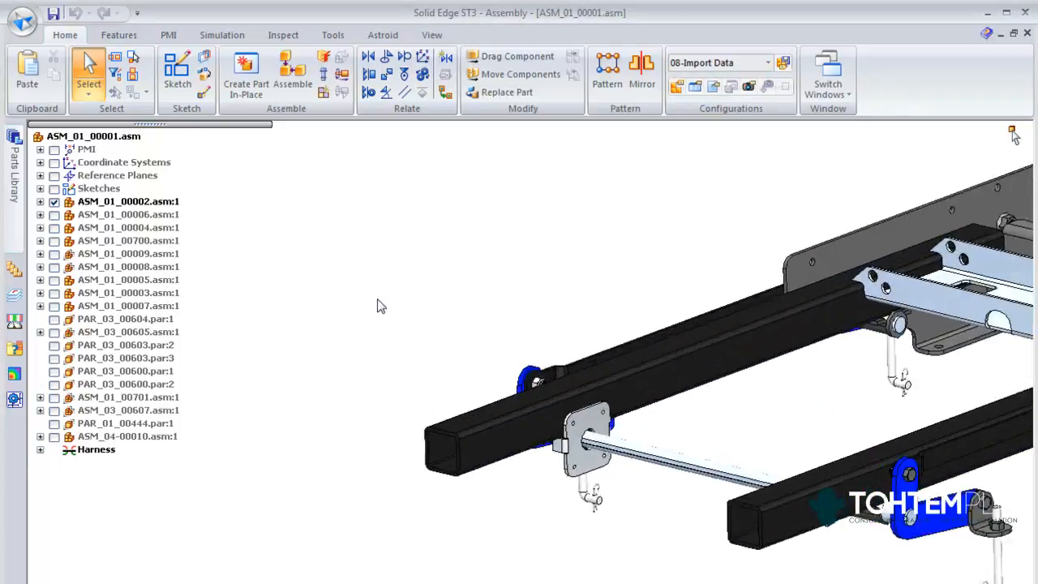
scroll(379, 302, up, 3)
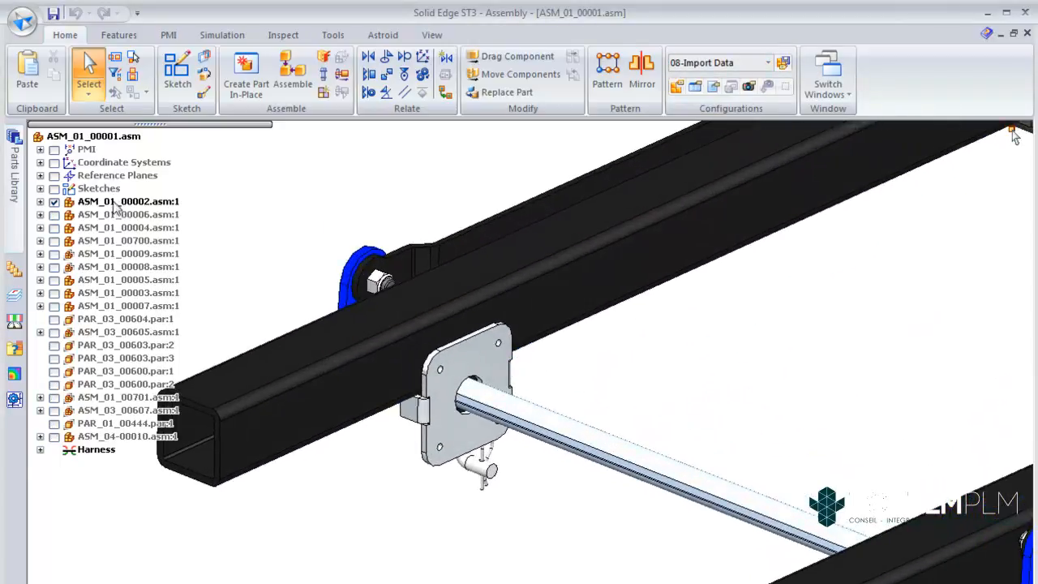
right_click(95, 205)
click(122, 540)
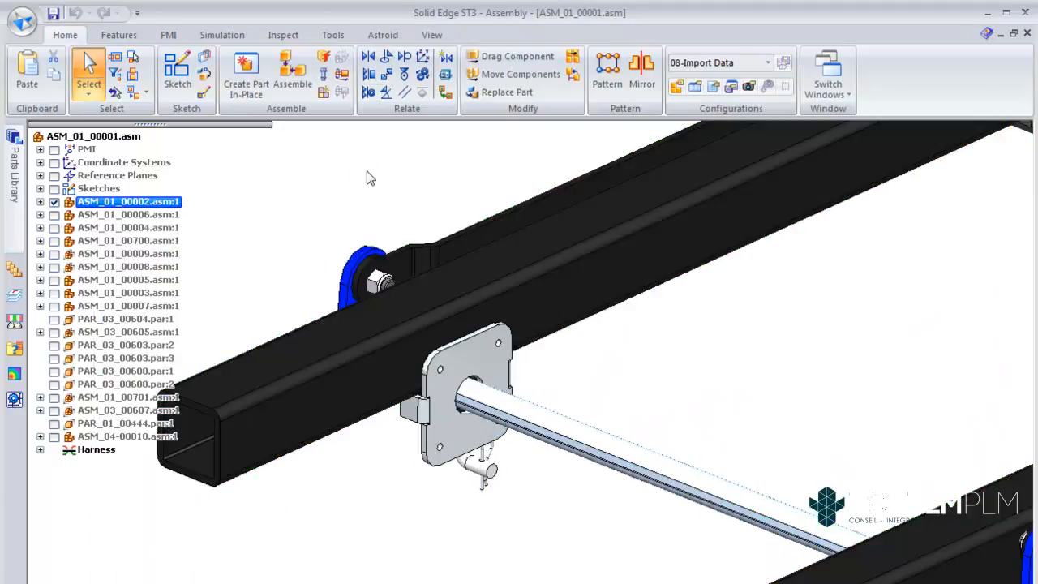
Step: Place the gearmotor INV_00670.par from the parts library, aligning its bore with the cross shaft and its keyway with the shaft's keyway
click(15, 145)
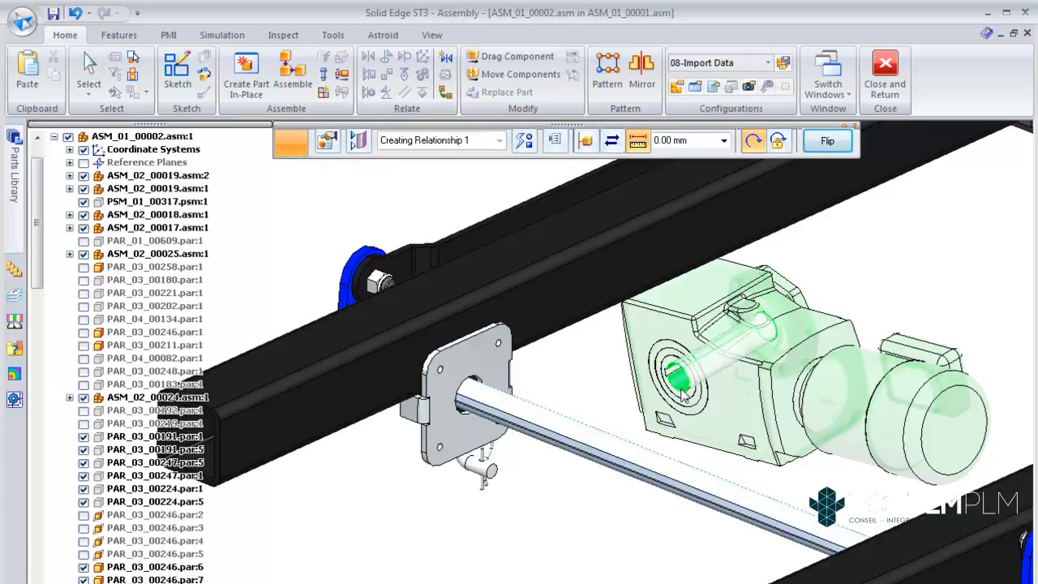
click(631, 446)
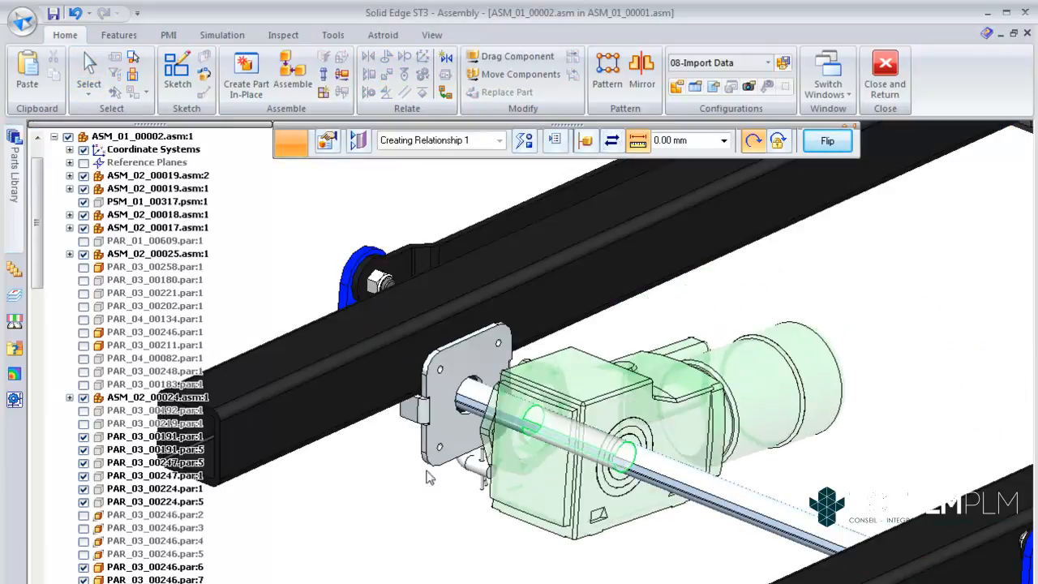
scroll(608, 543, up, 4)
scroll(655, 367, up, 3)
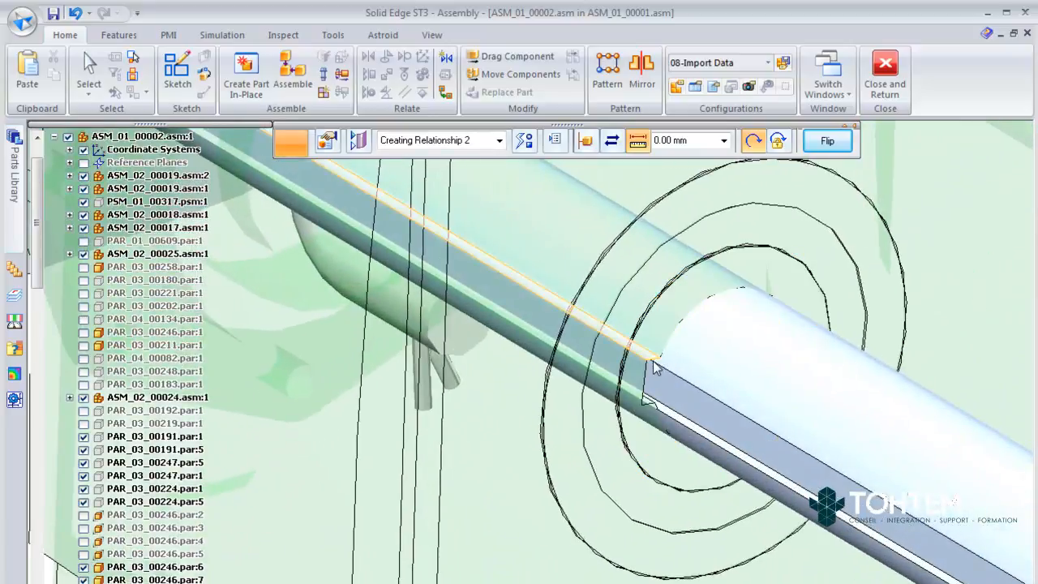
click(660, 394)
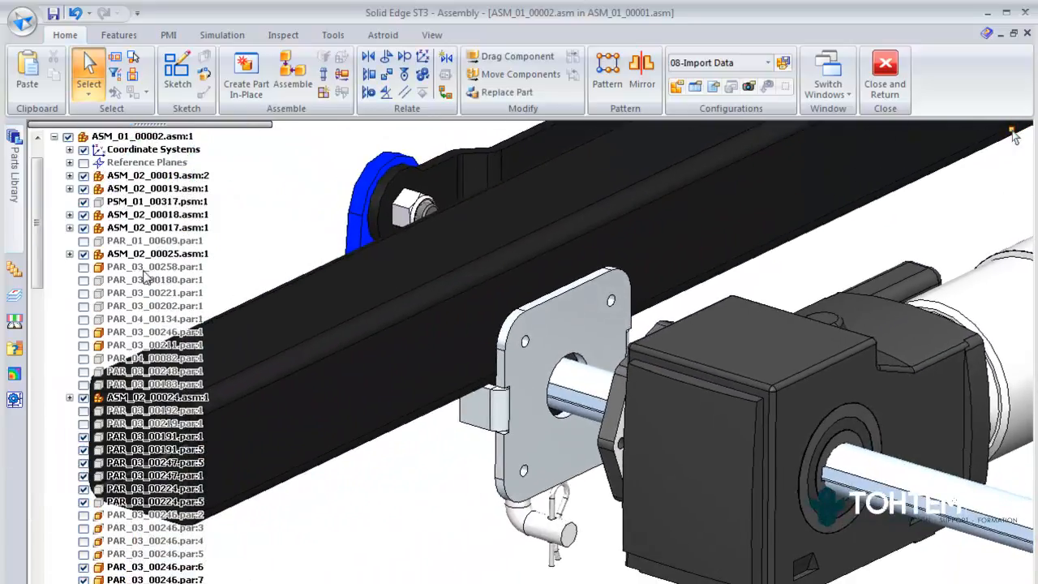
Step: Place the bracket SW_00650.par from the parts library on the shaft, against the mounting plate and aligned with its holes
click(14, 152)
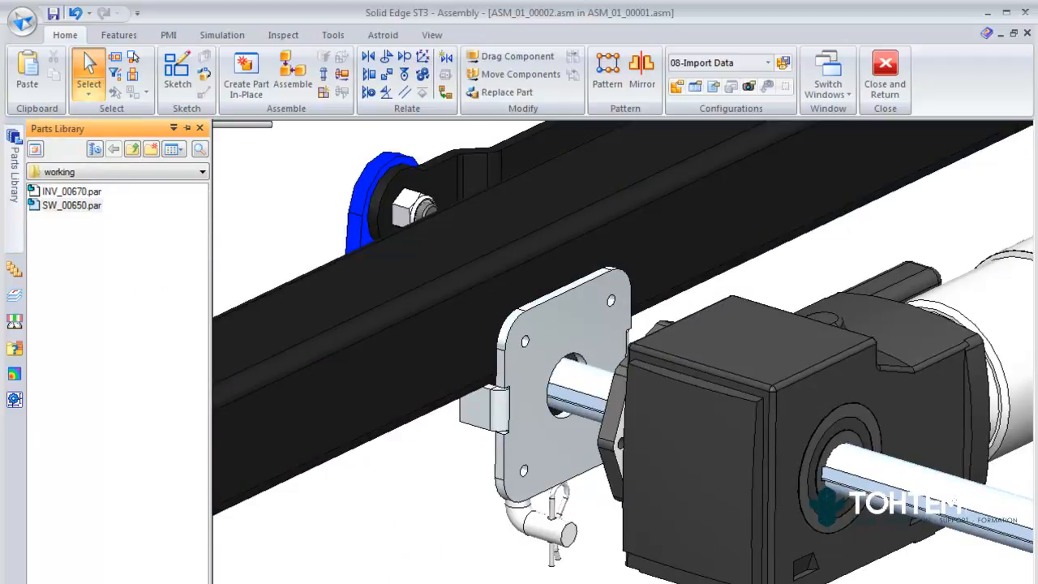
drag(71, 205, 405, 533)
click(402, 533)
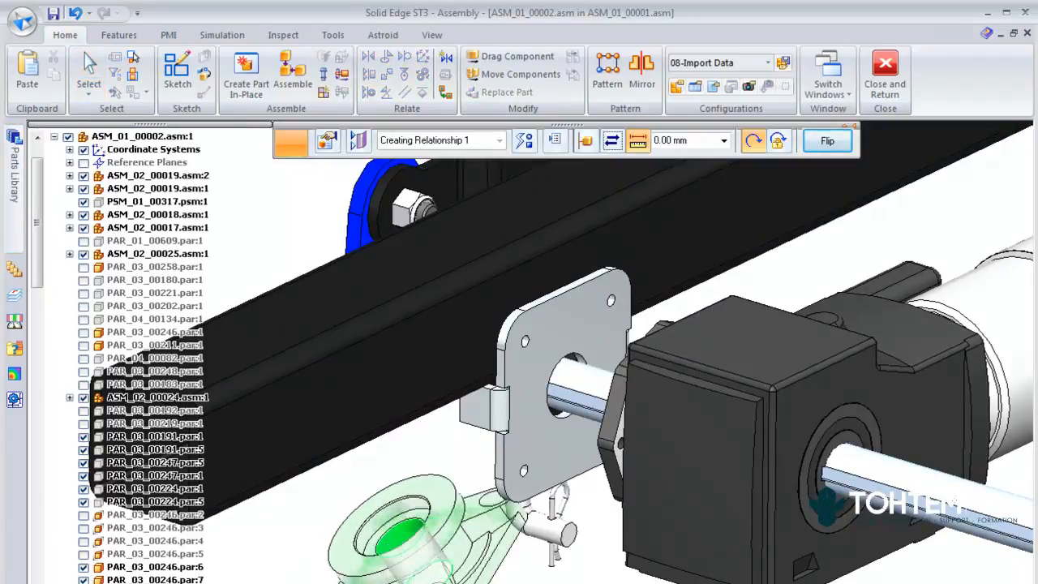
click(599, 412)
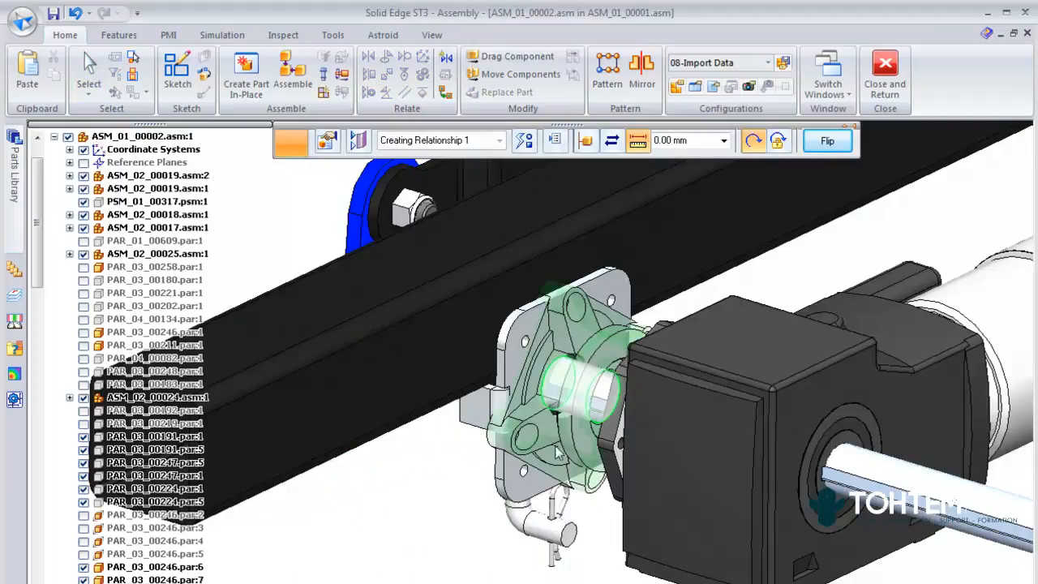
right_click(502, 432)
click(303, 468)
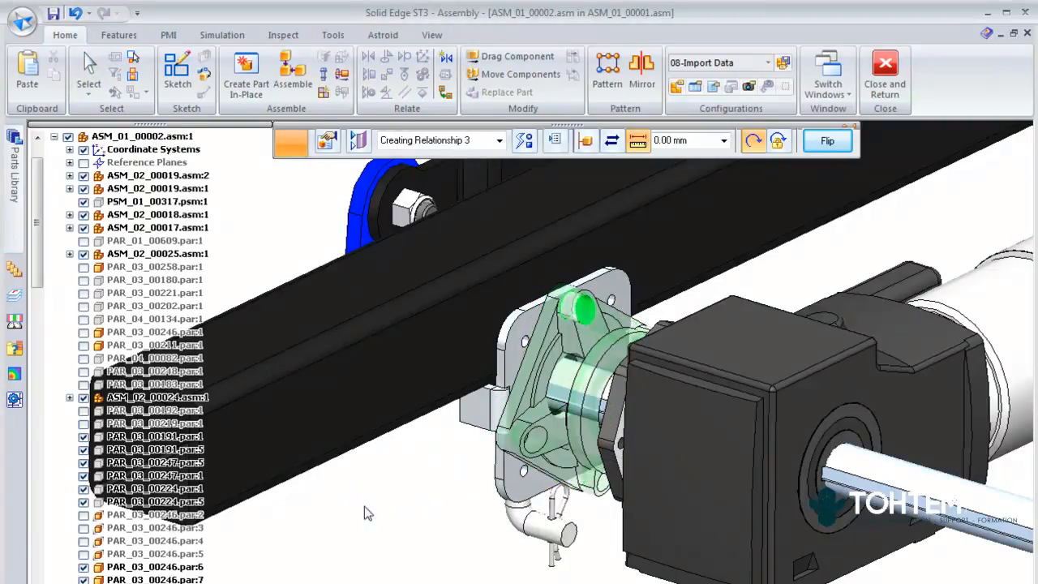
Step: Create an inter-part copy of the gearbox's flange faces inside SW_00650.par
middle_drag(406, 575, 548, 535)
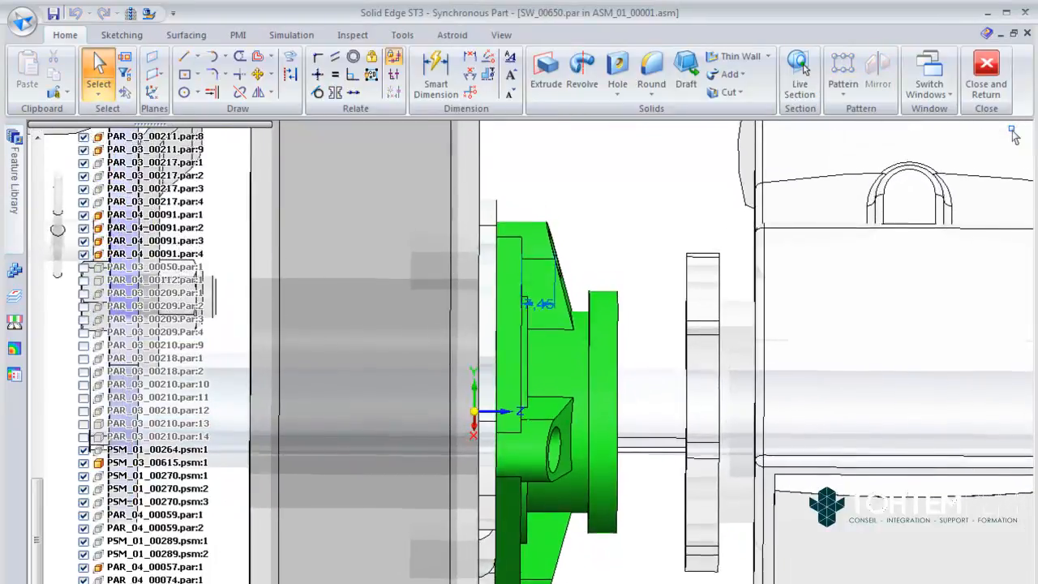
click(56, 91)
click(114, 128)
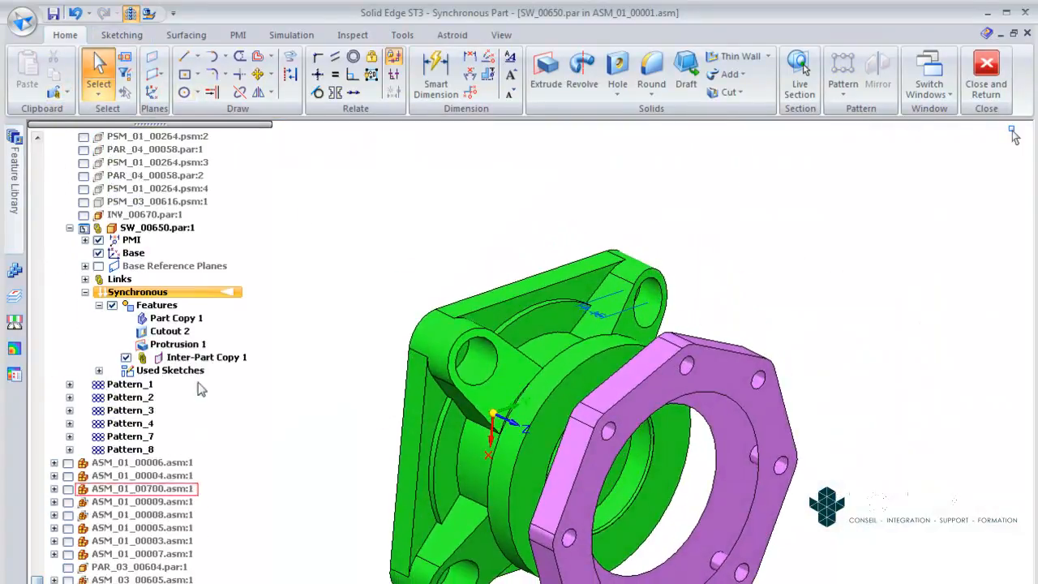
Step: Break the link of Inter-Part Copy 1 and attach the copied flange faces to the bracket's solid body
right_click(207, 356)
click(231, 572)
click(648, 495)
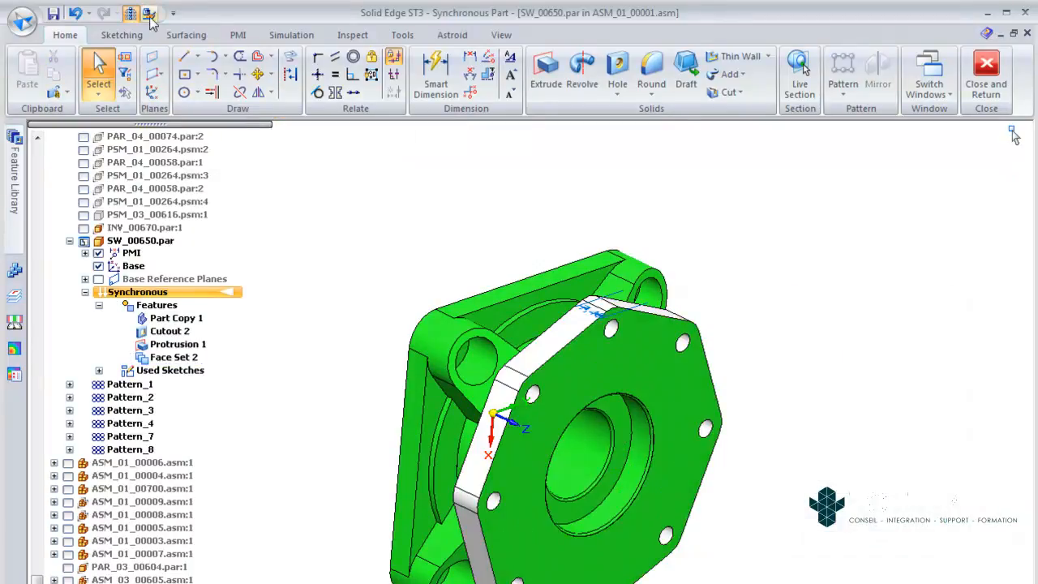
Step: Show the surrounding assembly and add a face relationship to the bracket's lower mounting hole
click(149, 15)
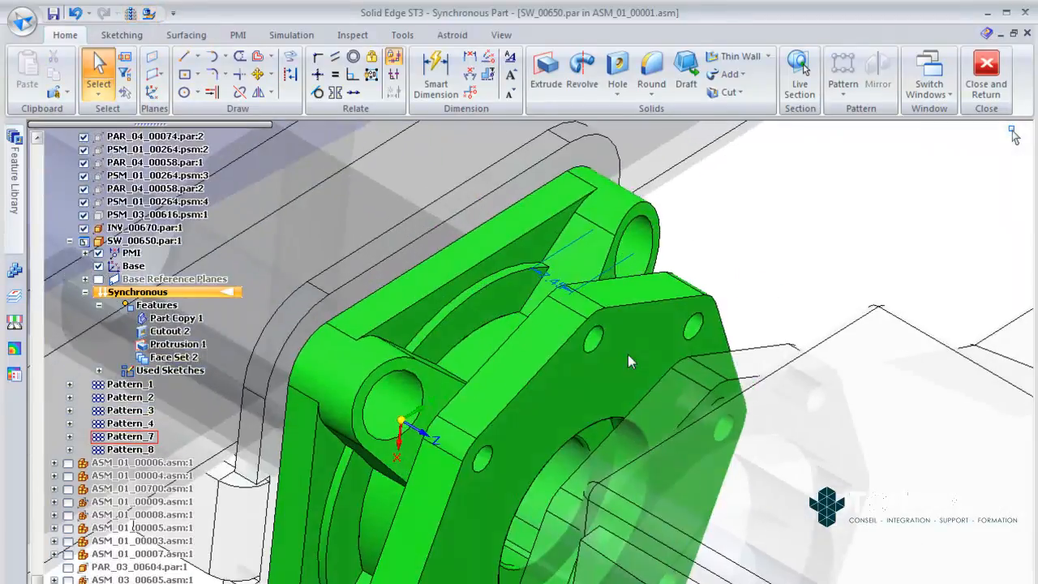
click(627, 363)
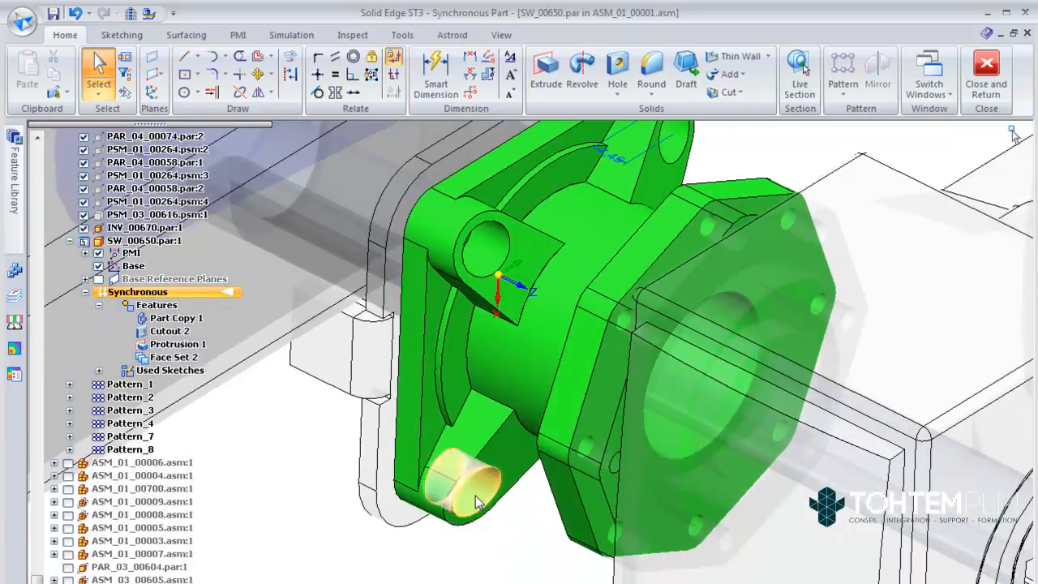
click(470, 482)
click(490, 442)
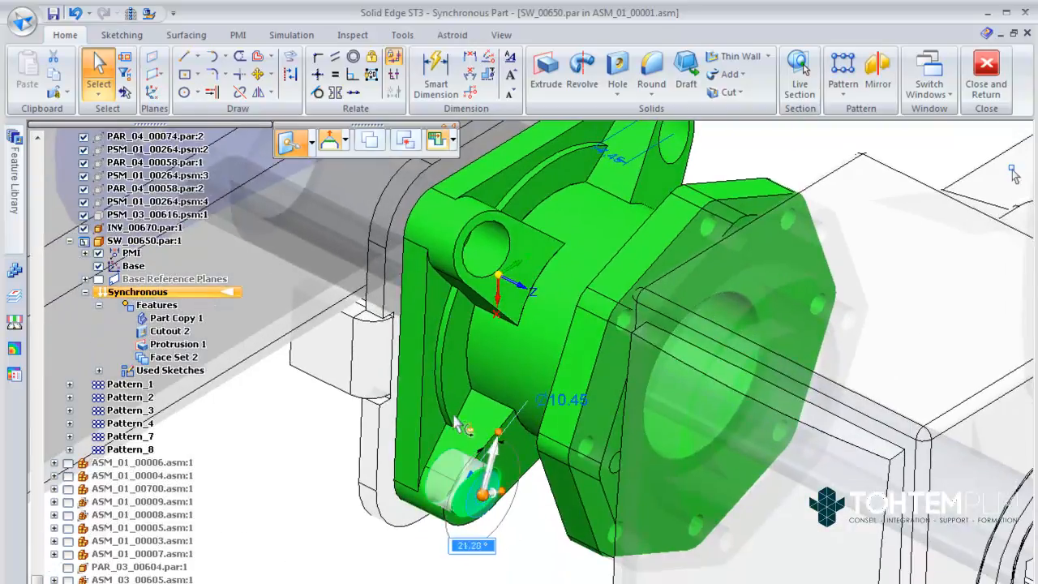
key(Escape)
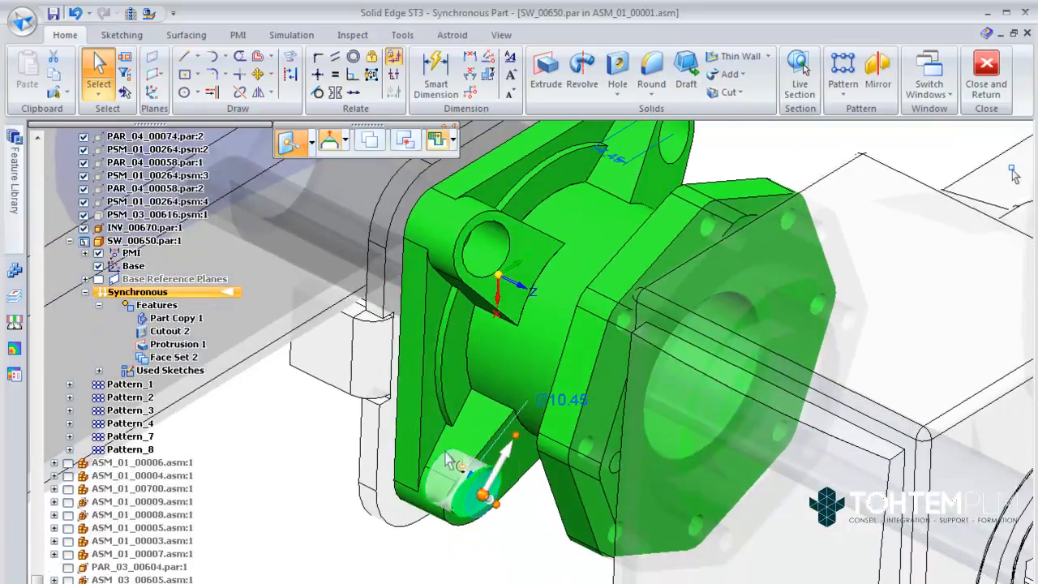
click(485, 498)
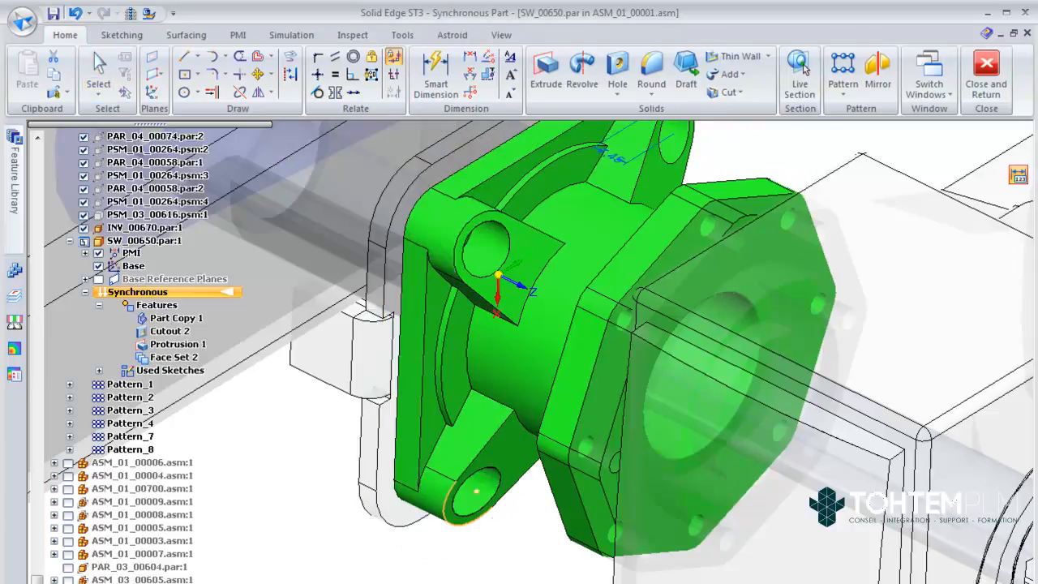
scroll(688, 519, down, 3)
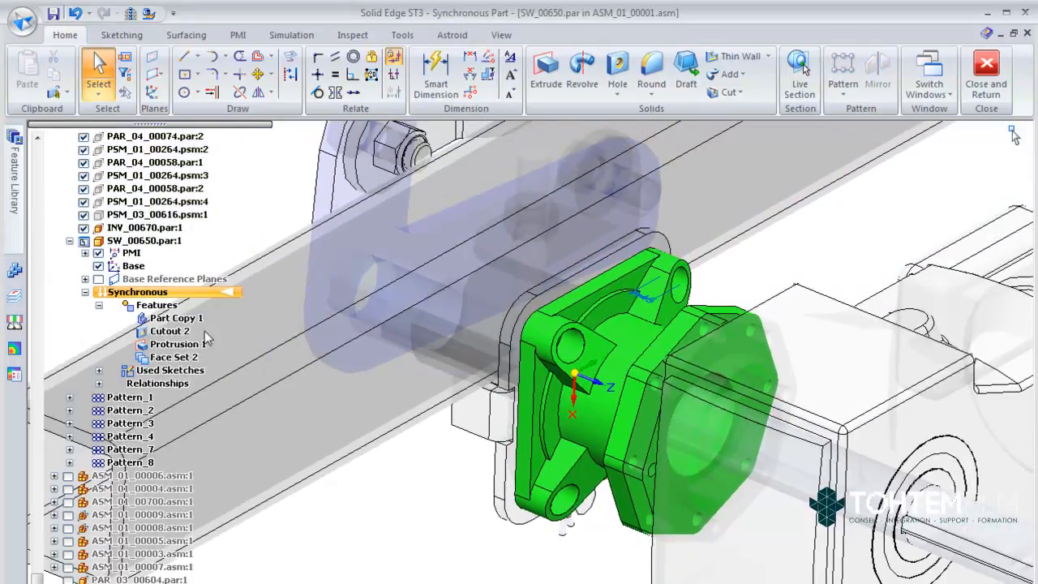
Step: Create inter-part relationships between the bracket's flange and the gearbox flange, with concentric, coplanar and equal-radius relations
click(67, 93)
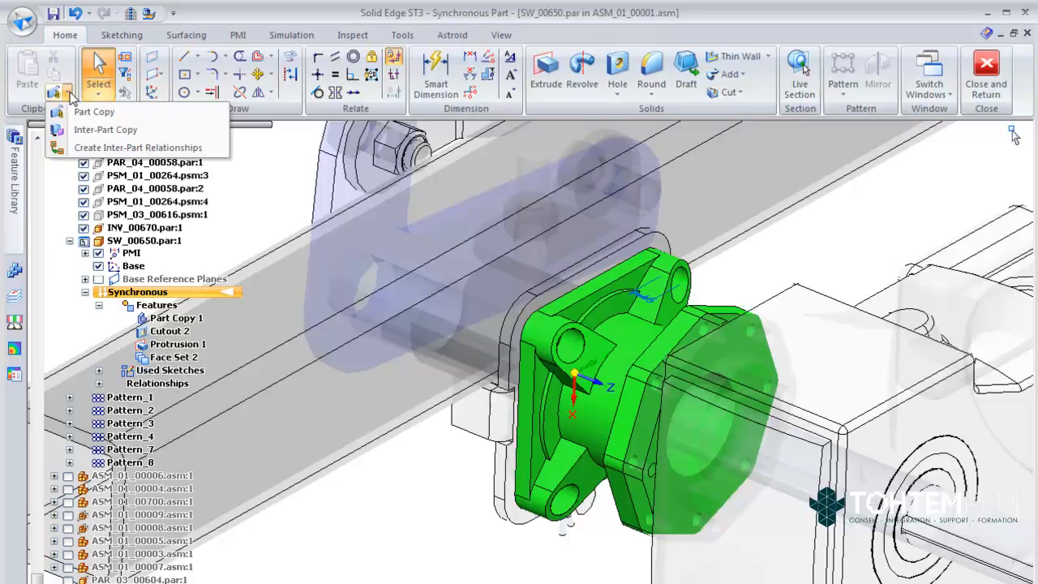
click(93, 148)
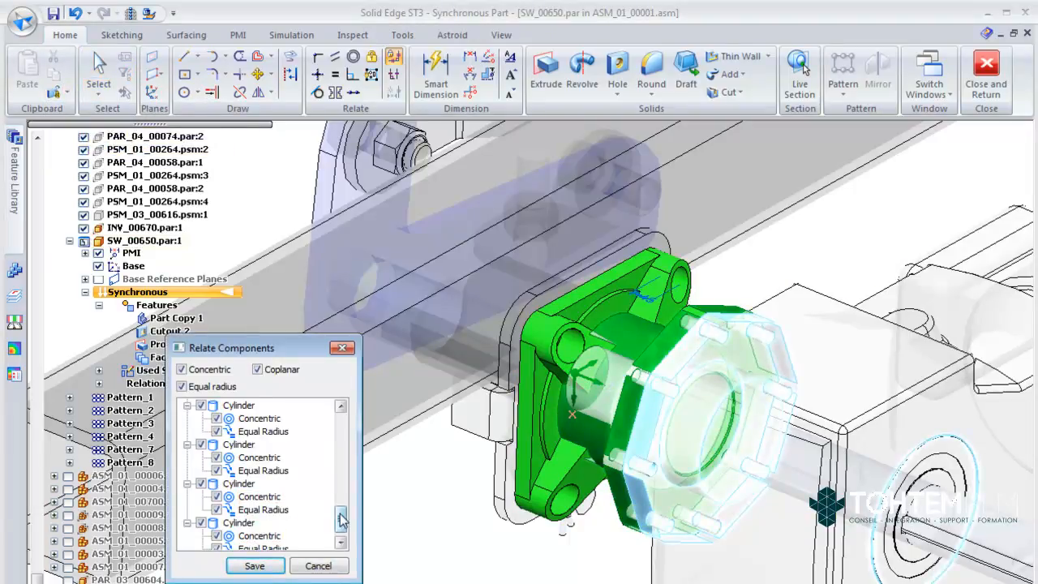
drag(341, 520, 341, 479)
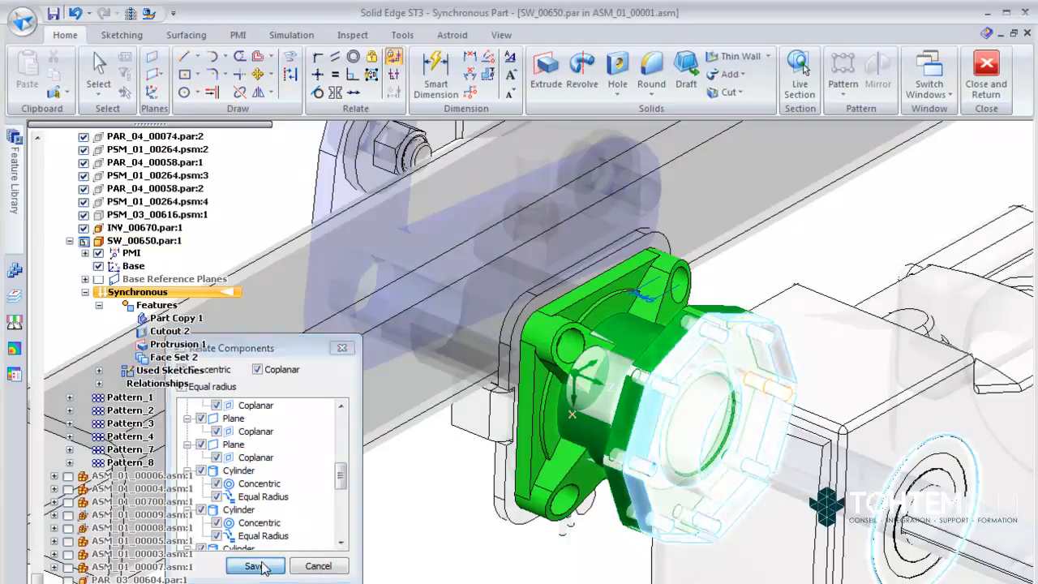
click(256, 565)
Step: Create inter-part relationships between the bracket's base and the mounting plate, and return to the subassembly ASM_01_00002.asm
click(56, 91)
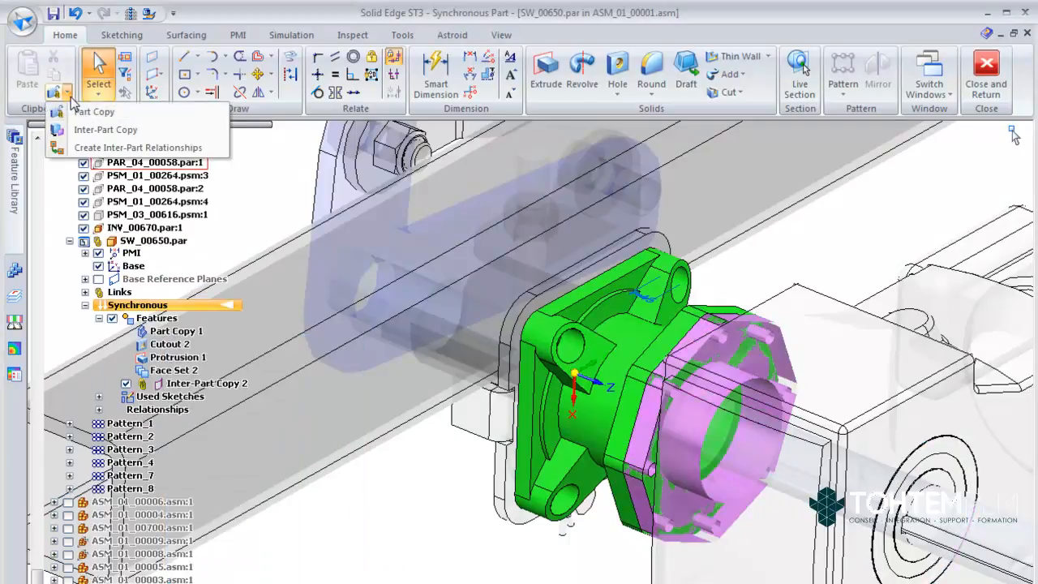
click(129, 138)
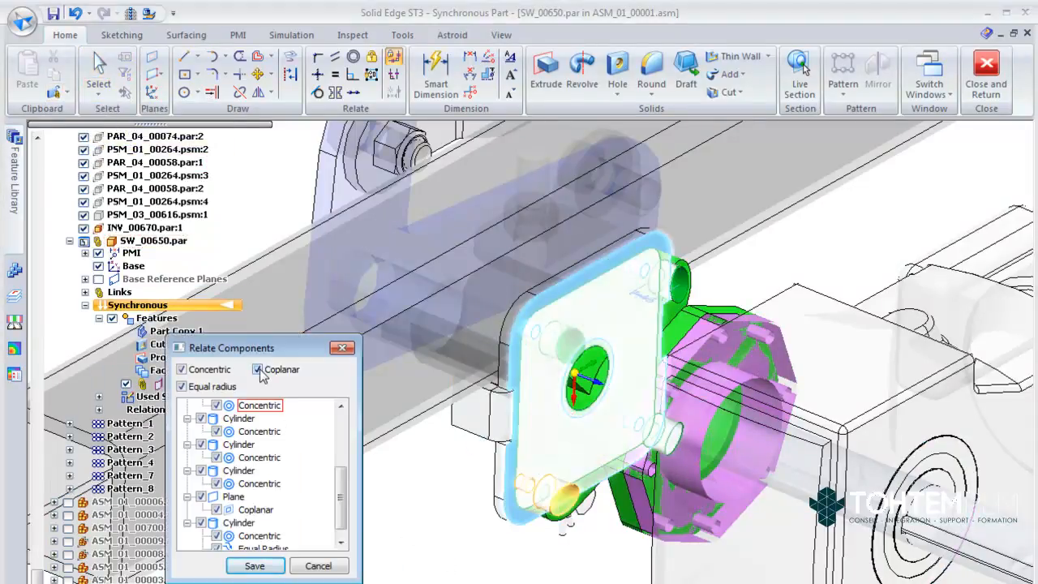
click(254, 565)
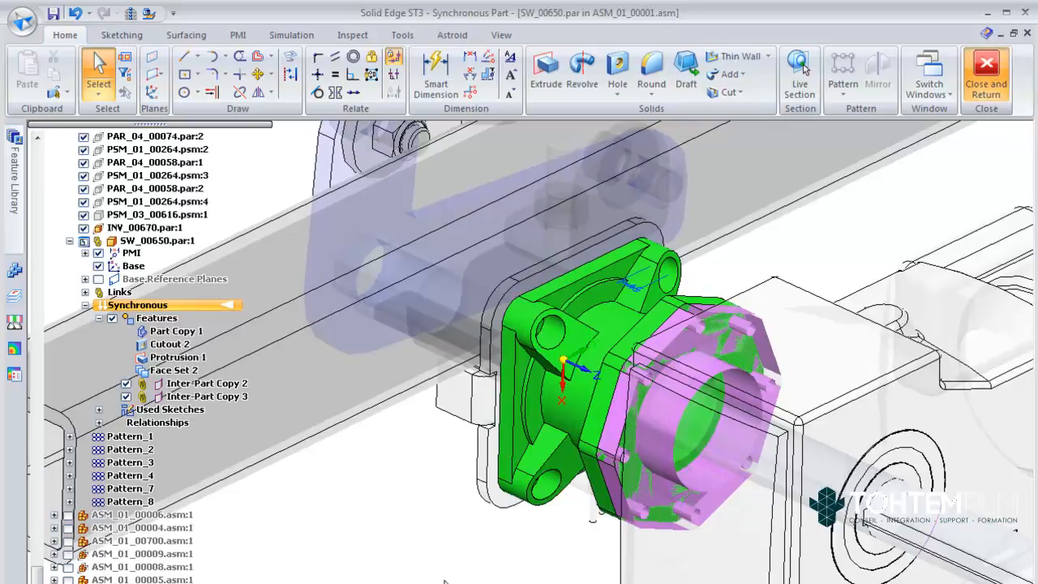
click(985, 73)
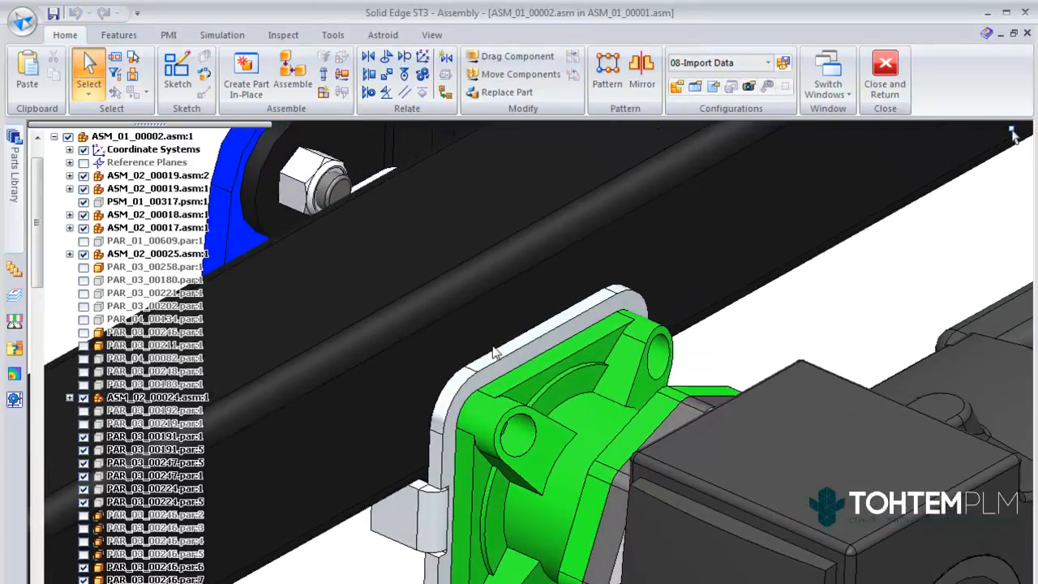
Step: Move the upper edge face of the mounting plate outward by 7 mm
click(519, 340)
click(518, 344)
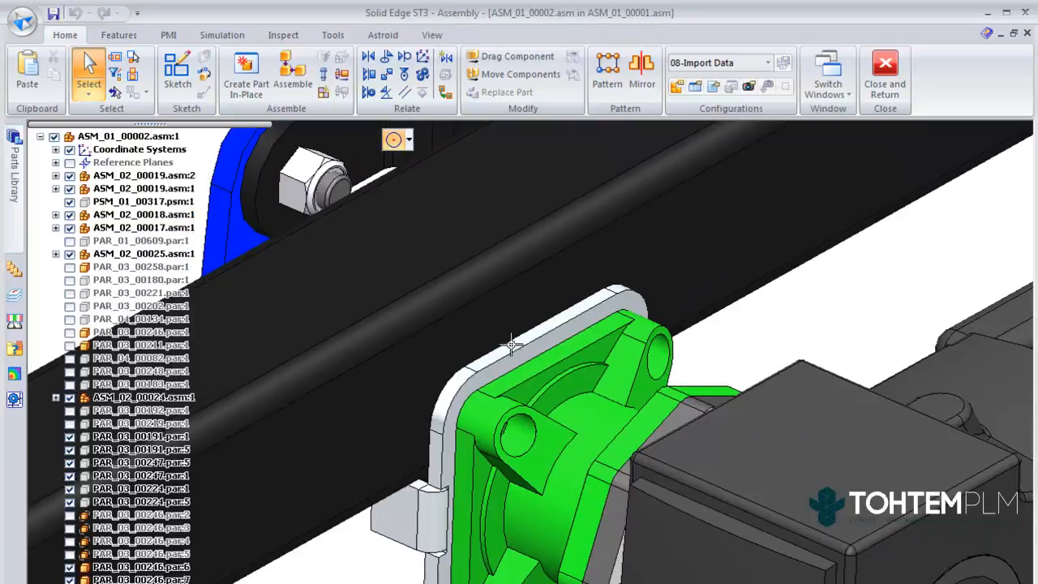
click(479, 310)
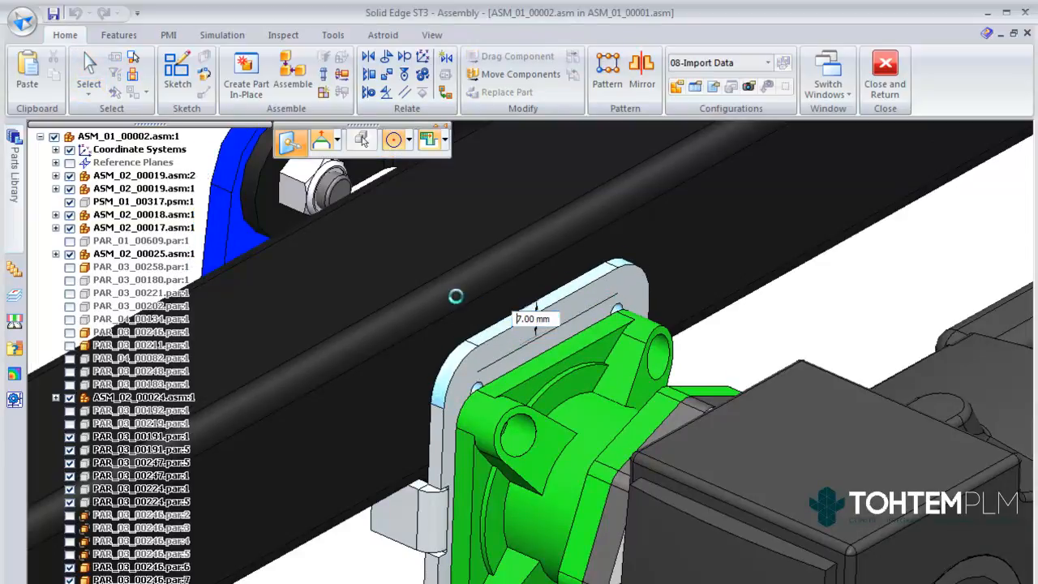
key(Escape)
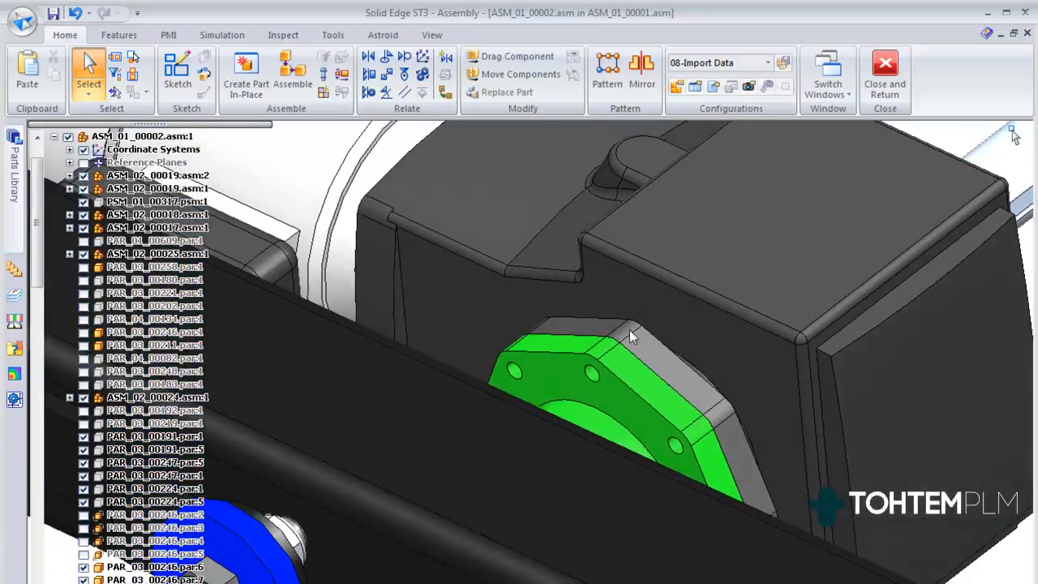
Step: Move the rounded corner face of the gearbox flange outward to enlarge the flange
click(645, 327)
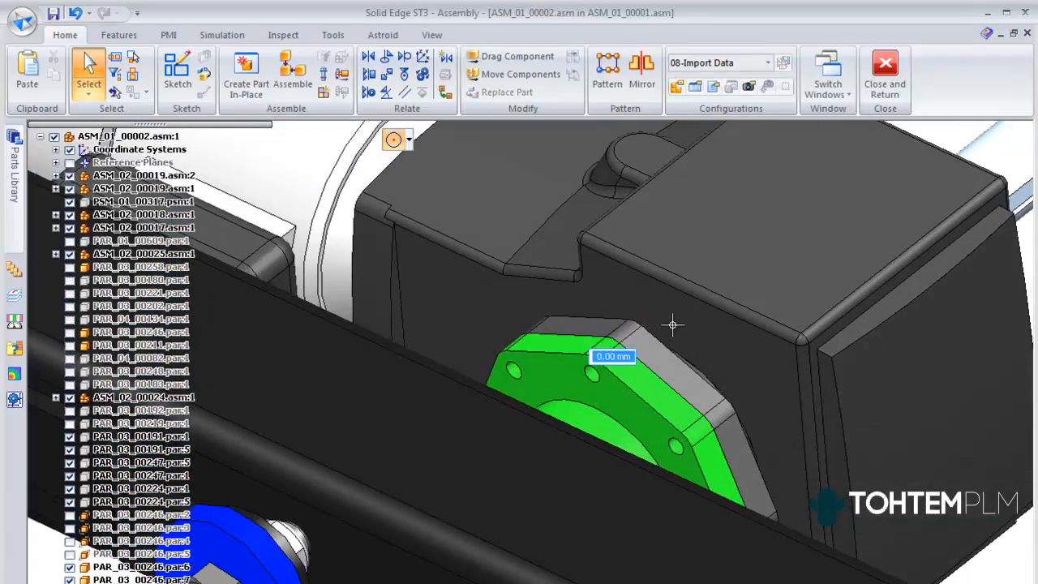
click(678, 322)
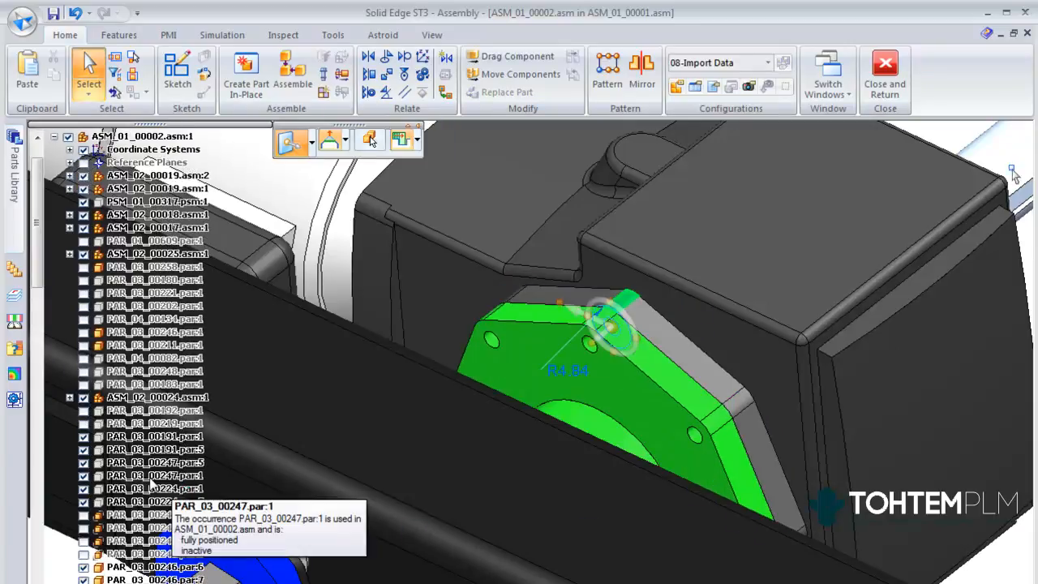
click(1013, 134)
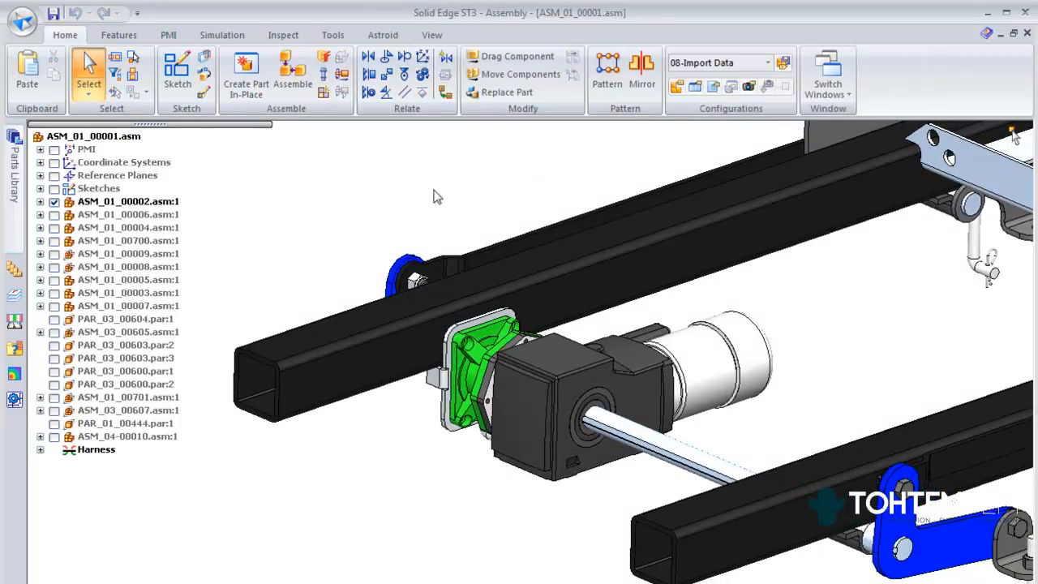
Step: Apply the 07-Wiring display configuration and make the sloped front face of the sheet metal cover coplanar with the side plate's sloped edge
click(767, 63)
double_click(714, 176)
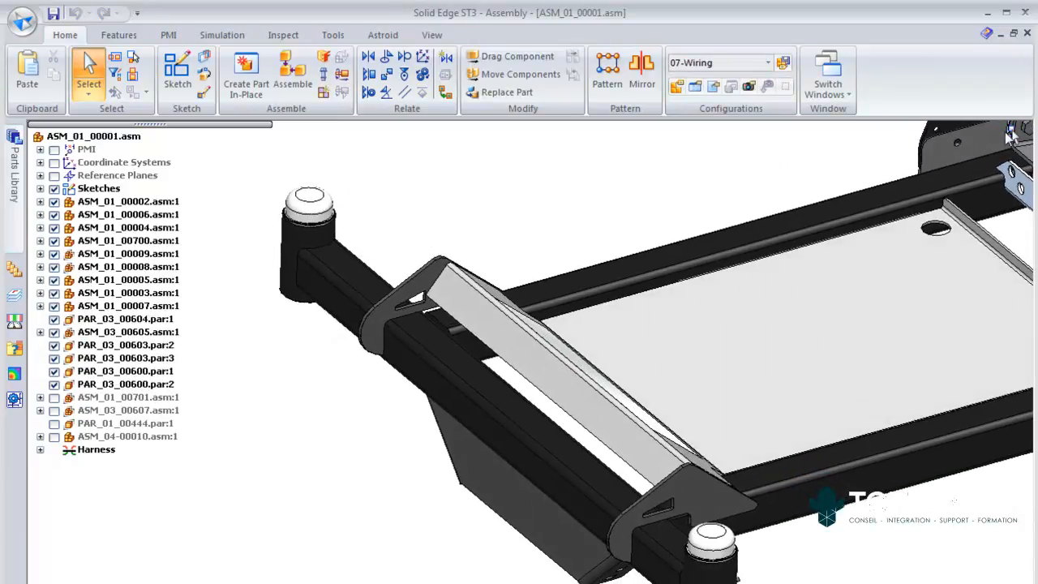
click(459, 304)
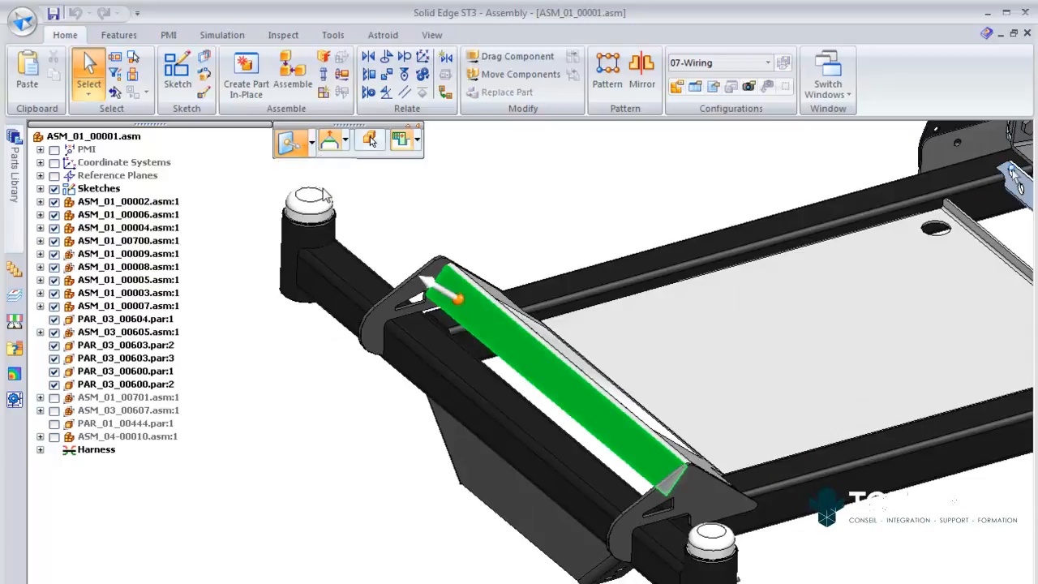
click(290, 142)
scroll(454, 207, up, 4)
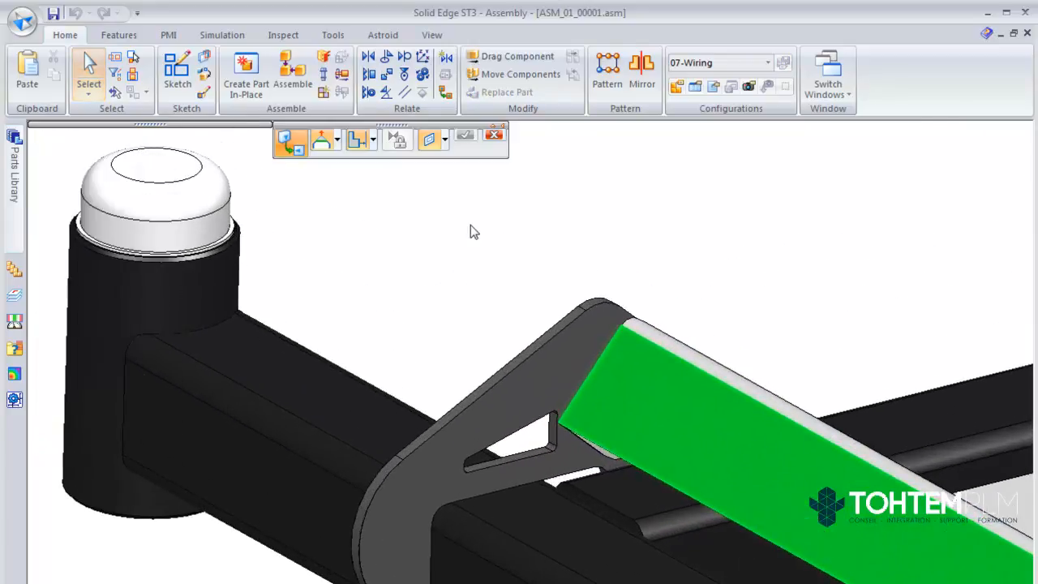
click(548, 338)
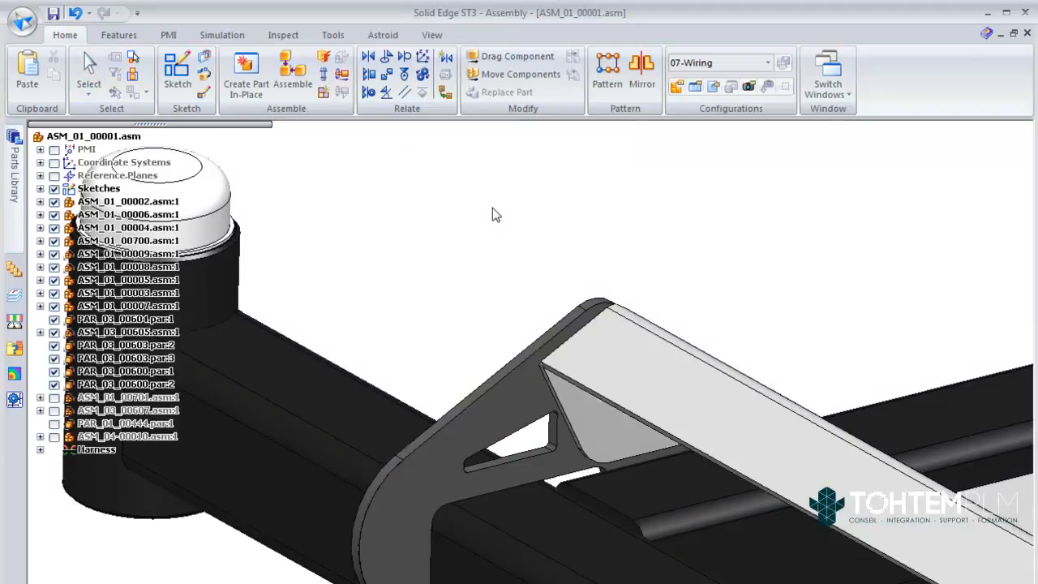
Step: Extend the cover's sloped front flange by moving its narrow end face to the lower end of the side plate's sloped edge
scroll(568, 276, up, 5)
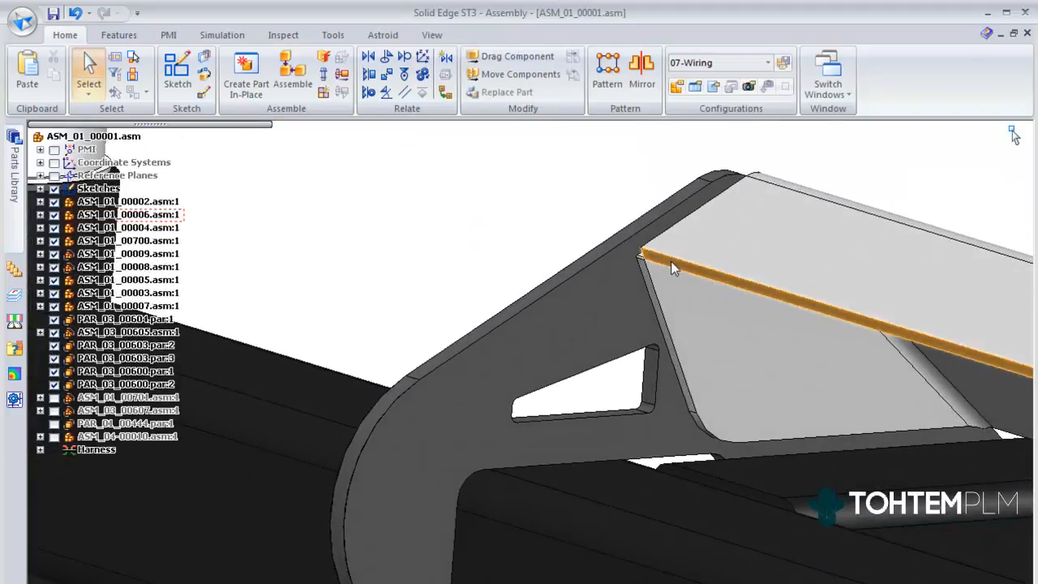
click(671, 261)
click(647, 283)
click(410, 381)
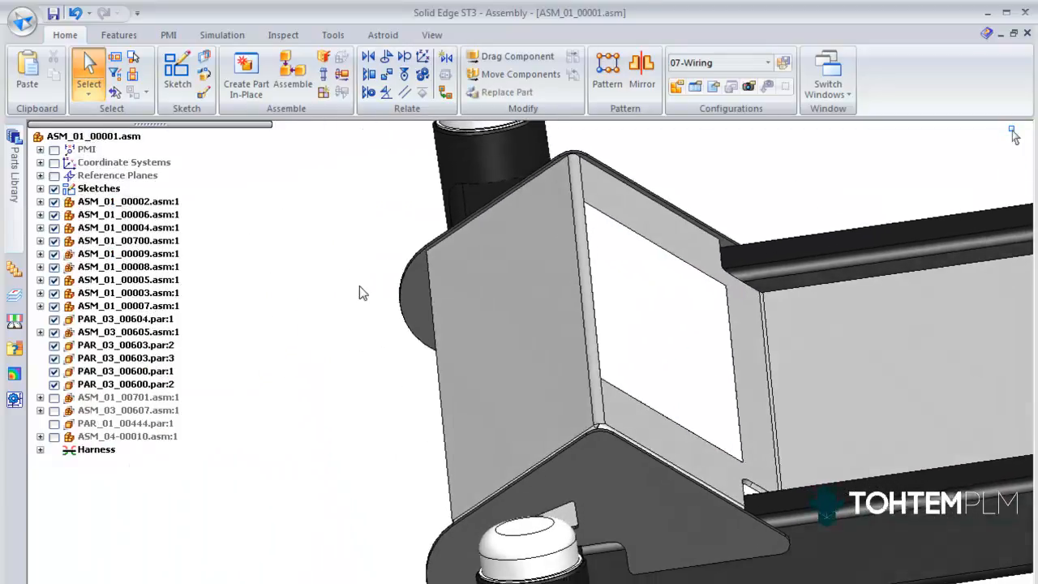
Step: Start a Hole feature as an assembly-driven part feature, with its sketch plane on the outer face of the triangular side plate
click(118, 35)
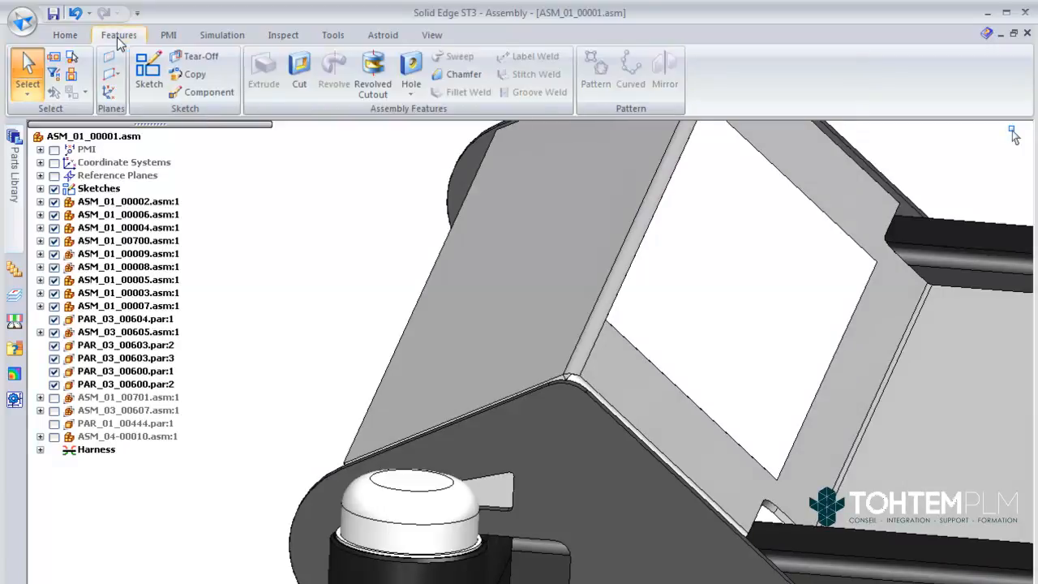
click(411, 65)
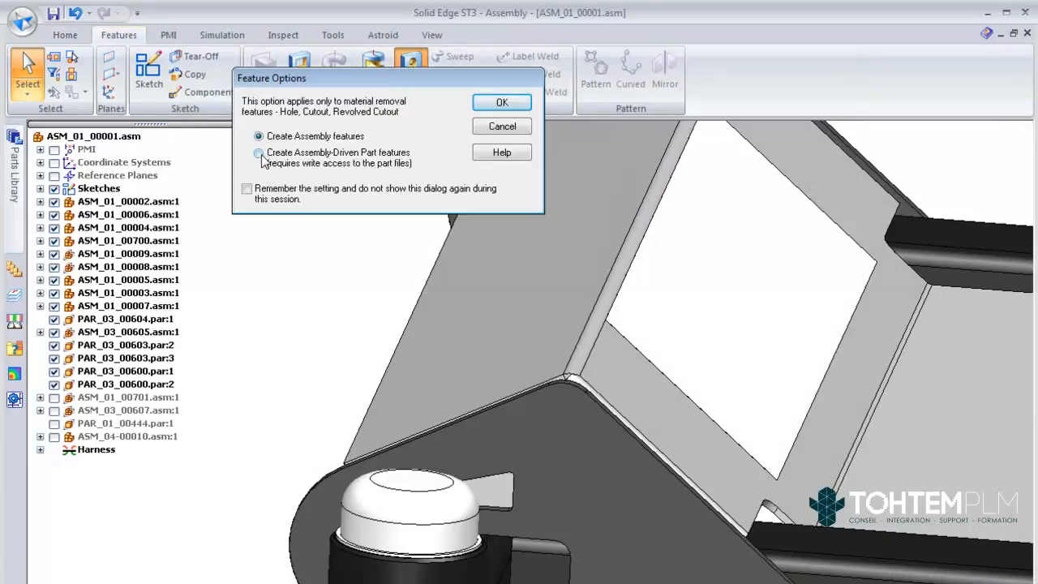
click(500, 104)
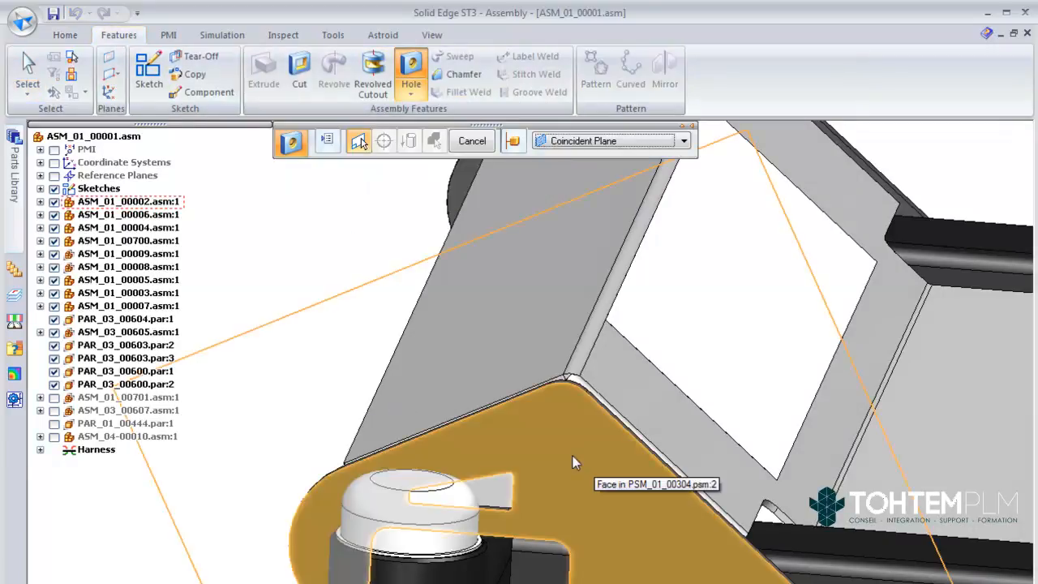
click(573, 462)
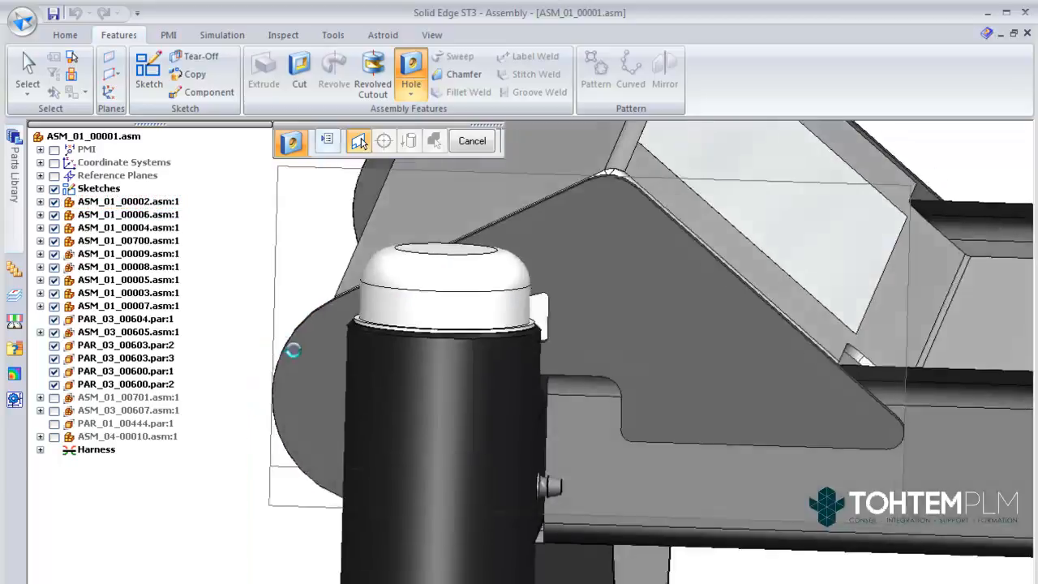
Step: Include the side plate's two sloped edges in the hole sketch, offset 15 mm inward
click(309, 92)
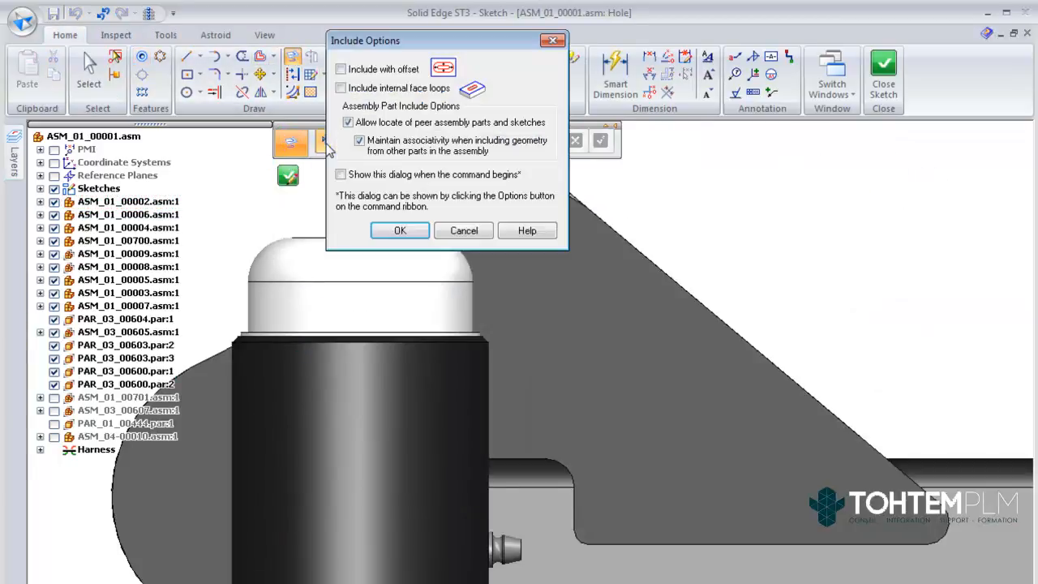
key(Return)
click(649, 257)
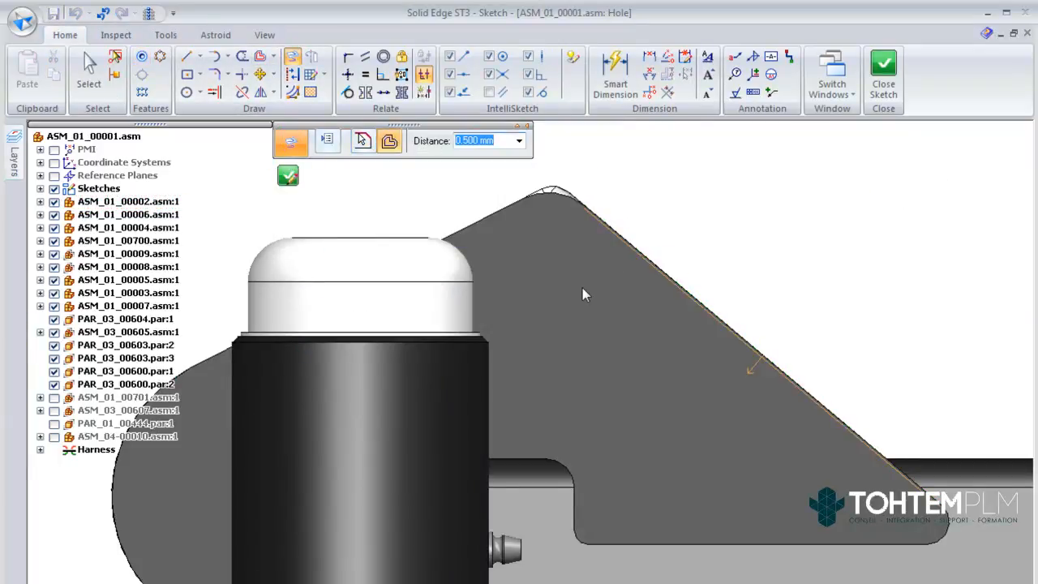
text(15)
click(582, 288)
click(498, 218)
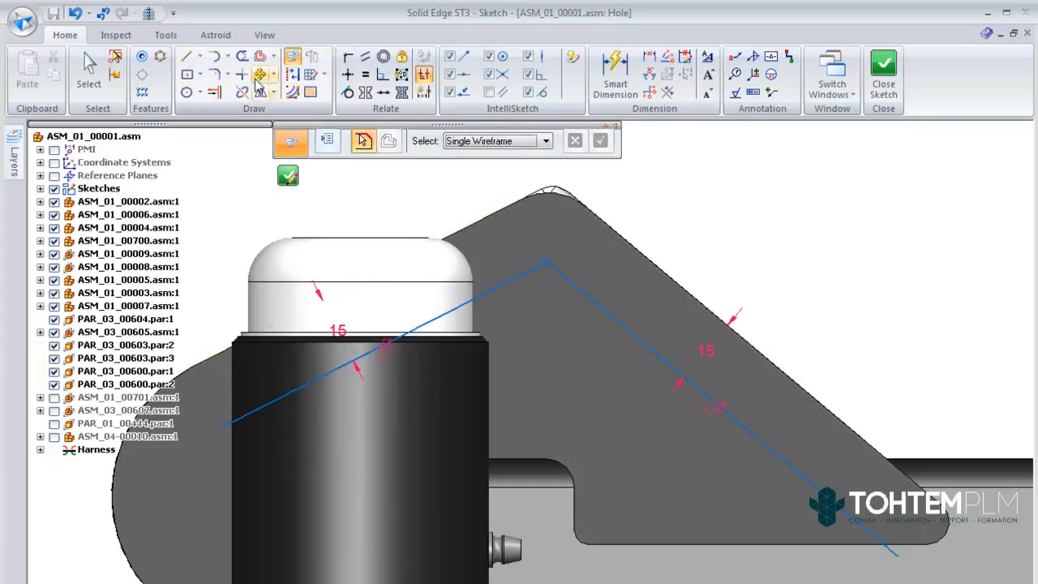
click(525, 283)
Step: Place three simple 10 mm holes, one at the offset lines' intersection and one along each line
click(142, 55)
click(325, 142)
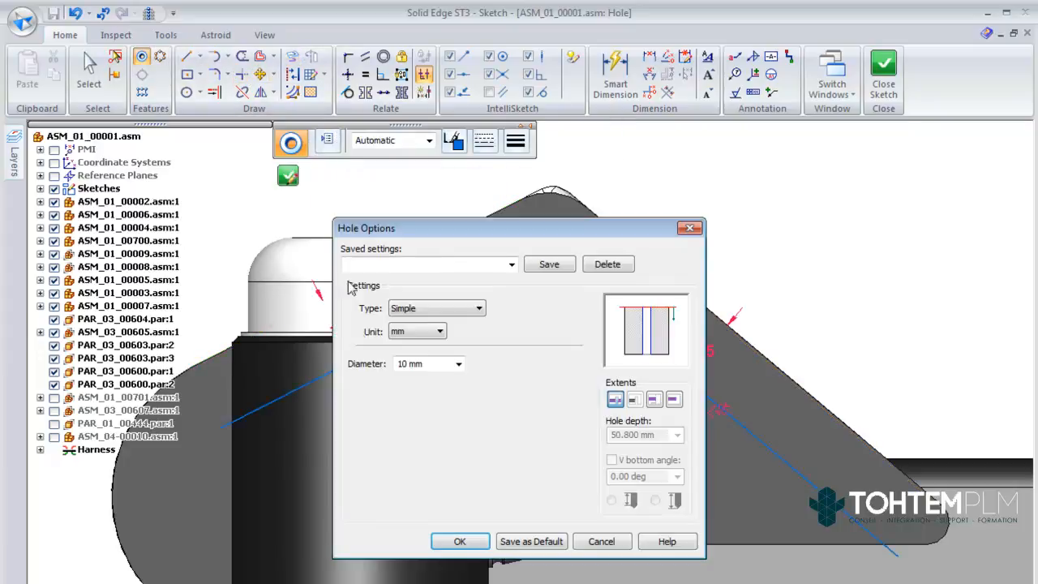
click(457, 539)
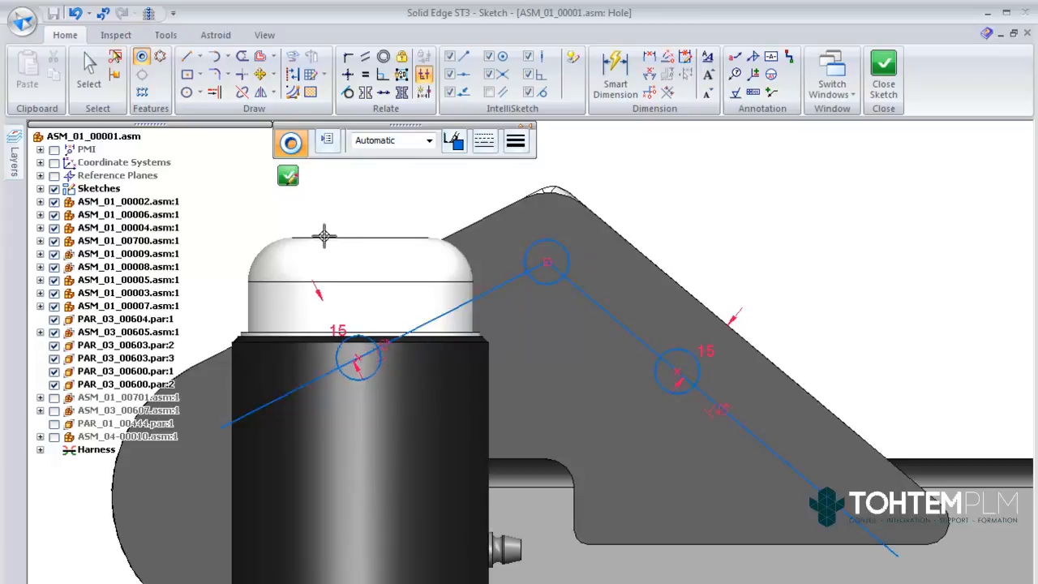
Step: Dimension the hole spacing from the apex hole to 55 mm on the rear line and 45 mm on the front line, and close the sketch
click(615, 81)
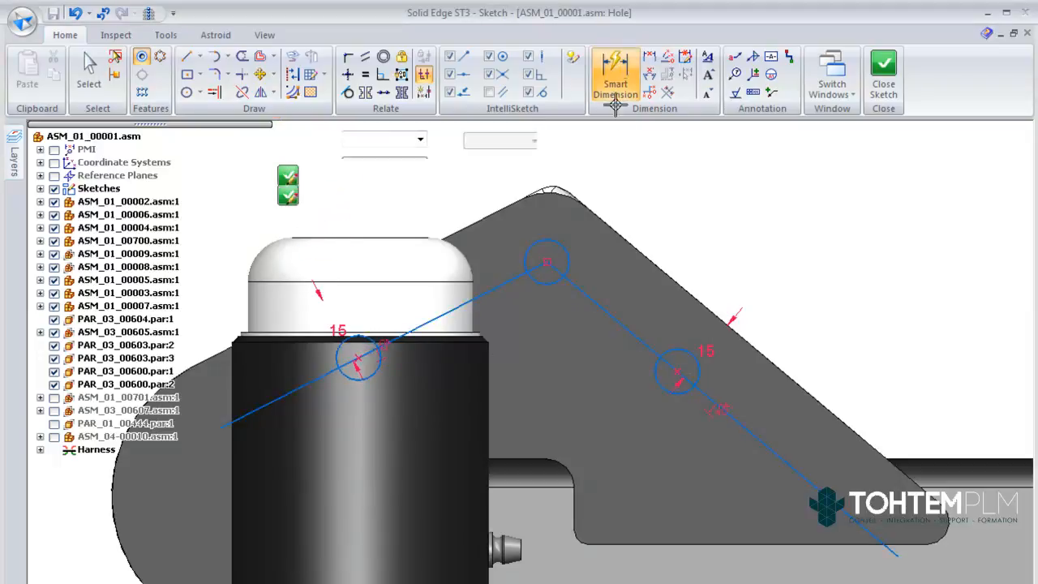
click(677, 373)
click(827, 239)
text(55)
key(Return)
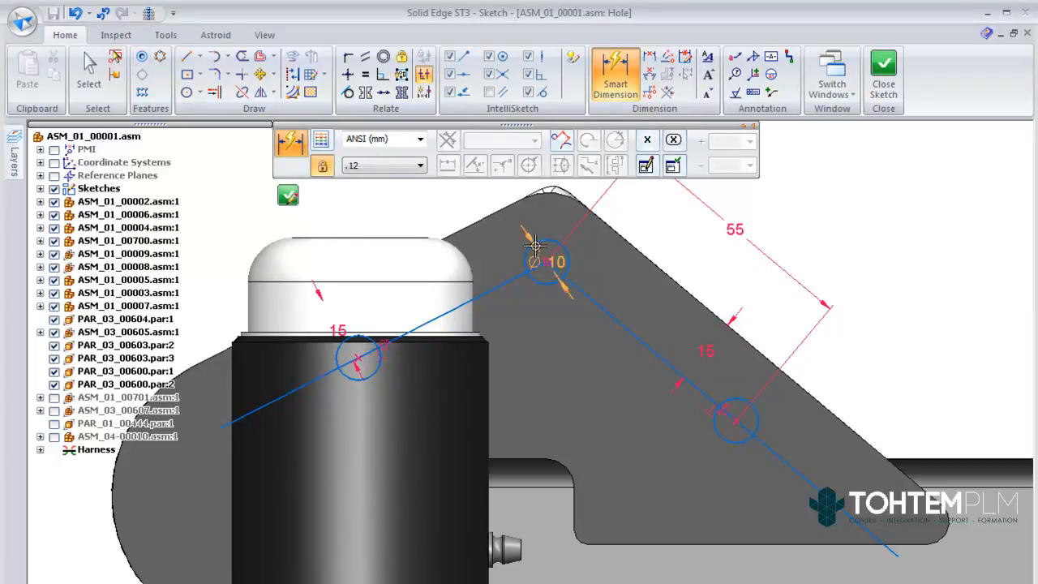
click(357, 357)
click(360, 225)
text(45)
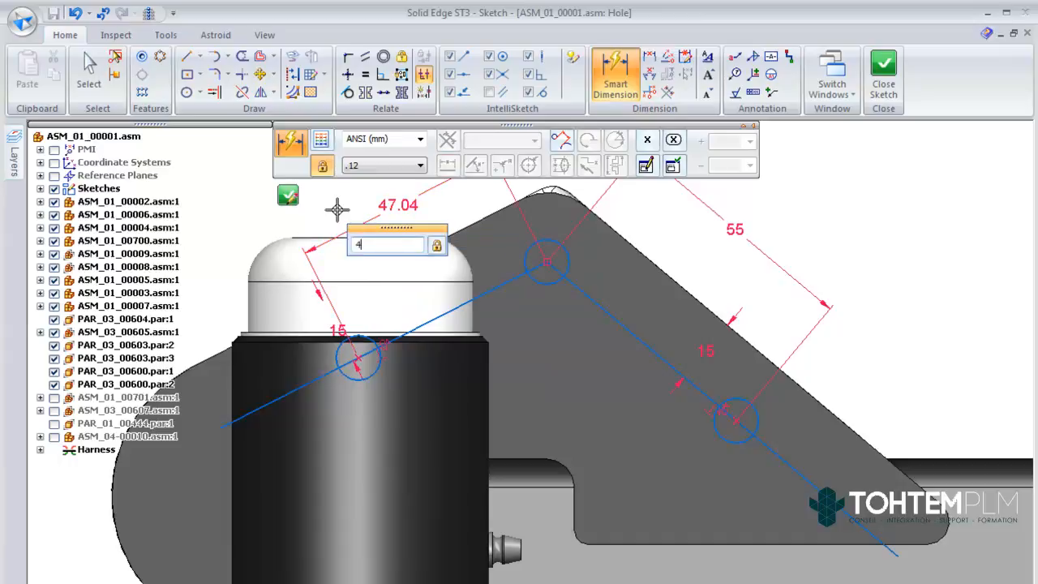
key(Return)
click(289, 197)
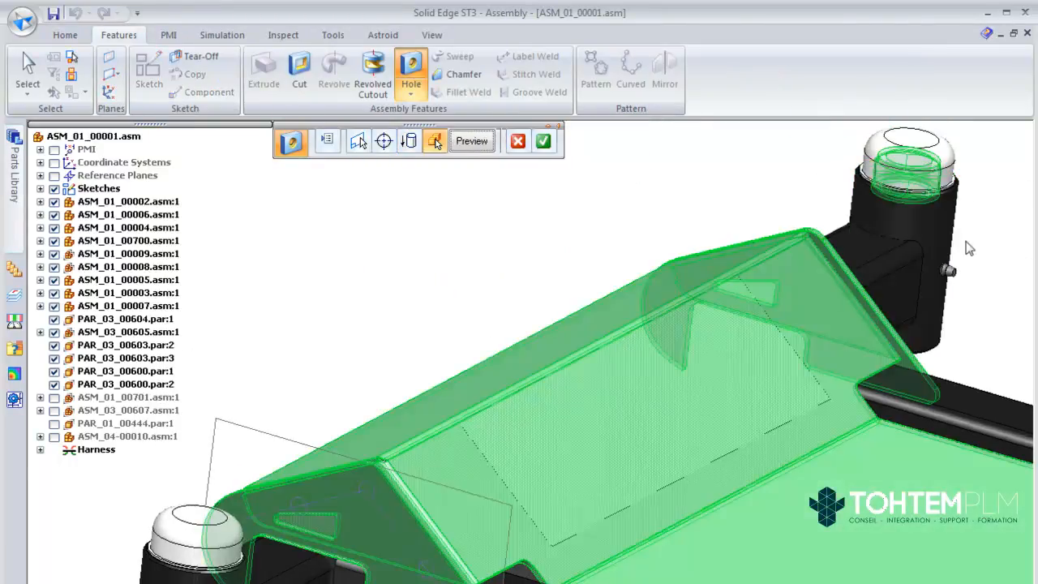
Step: Remove PAR_03_00227.par:1 from the parts cut by the holes and finish the hole feature
right_click(802, 232)
click(800, 234)
right_click(920, 191)
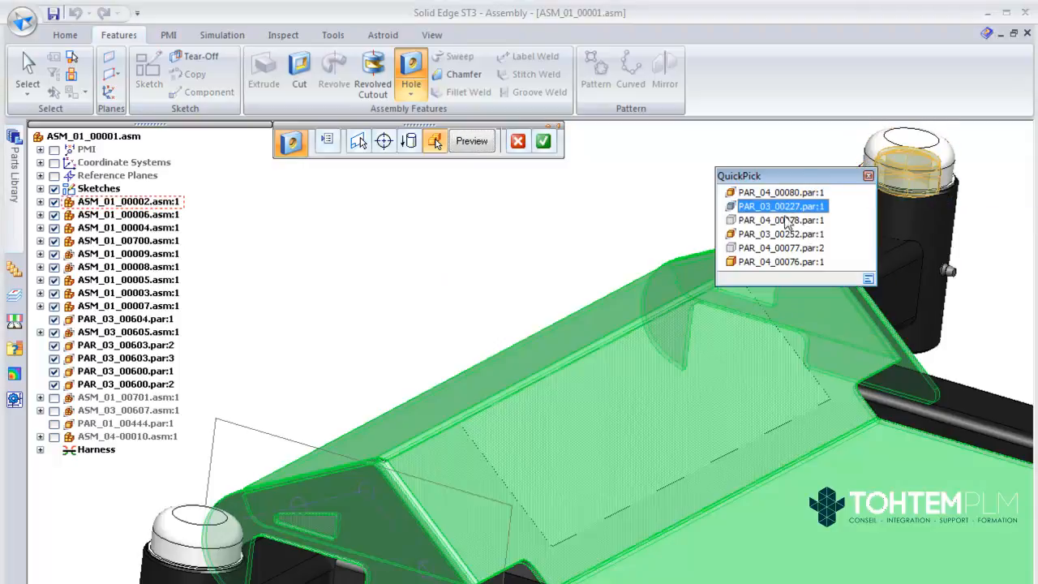
click(785, 209)
click(543, 141)
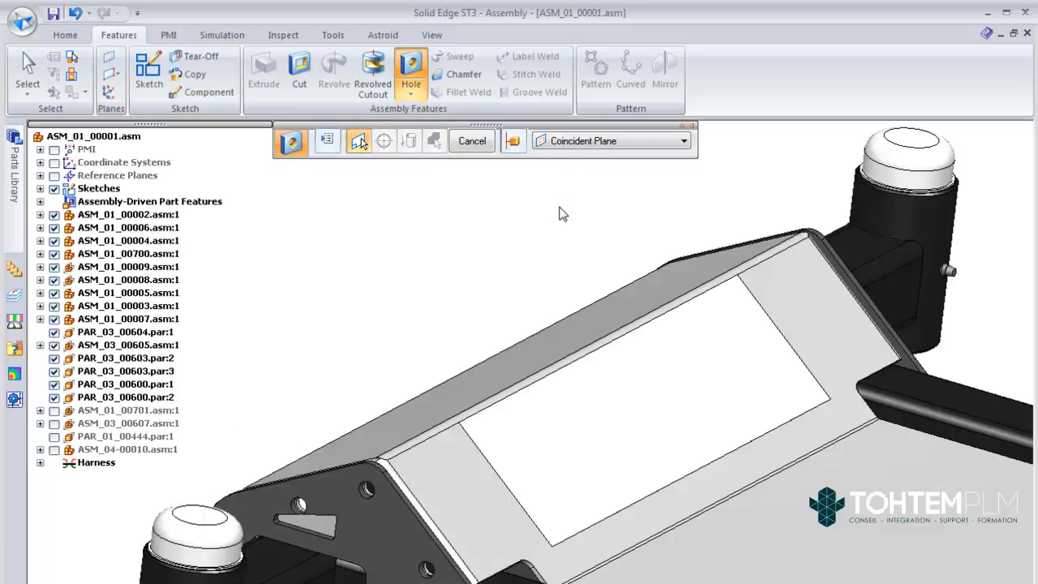
Step: Create and save coplanar inter-part relationships between the cover's two sloped faces and the adjoining side plate
middle_drag(560, 213, 322, 367)
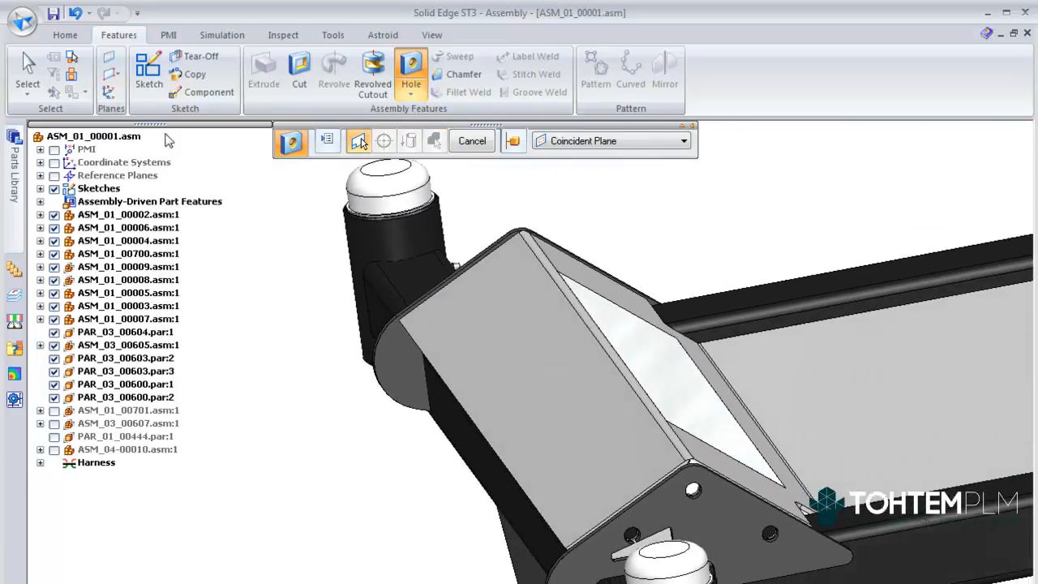
click(65, 35)
click(445, 92)
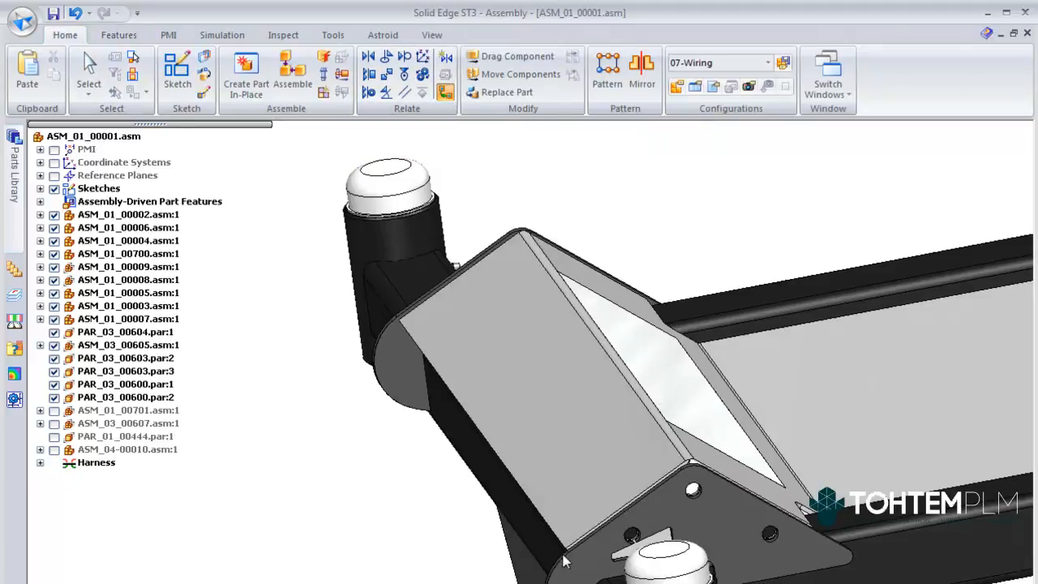
click(528, 323)
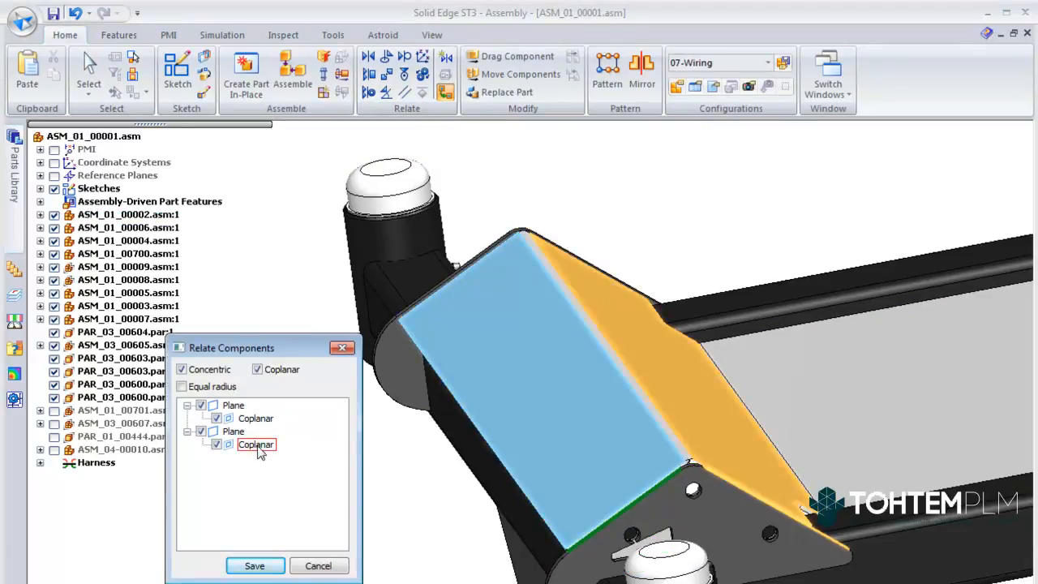
click(255, 566)
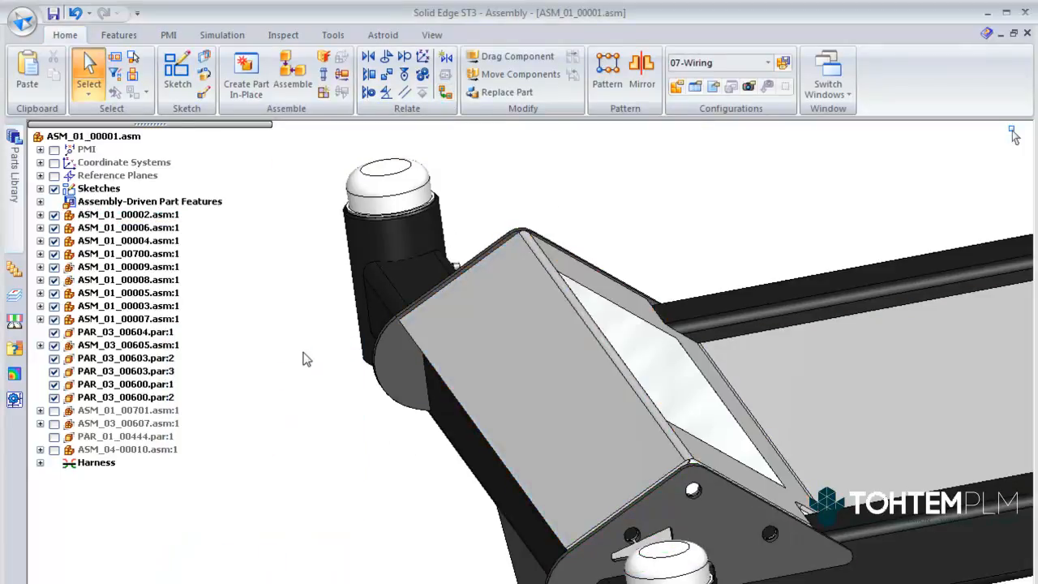
Step: Rotate the cover's sloped front face slightly outward about the bend along its ridge
middle_drag(306, 359, 463, 313)
click(463, 313)
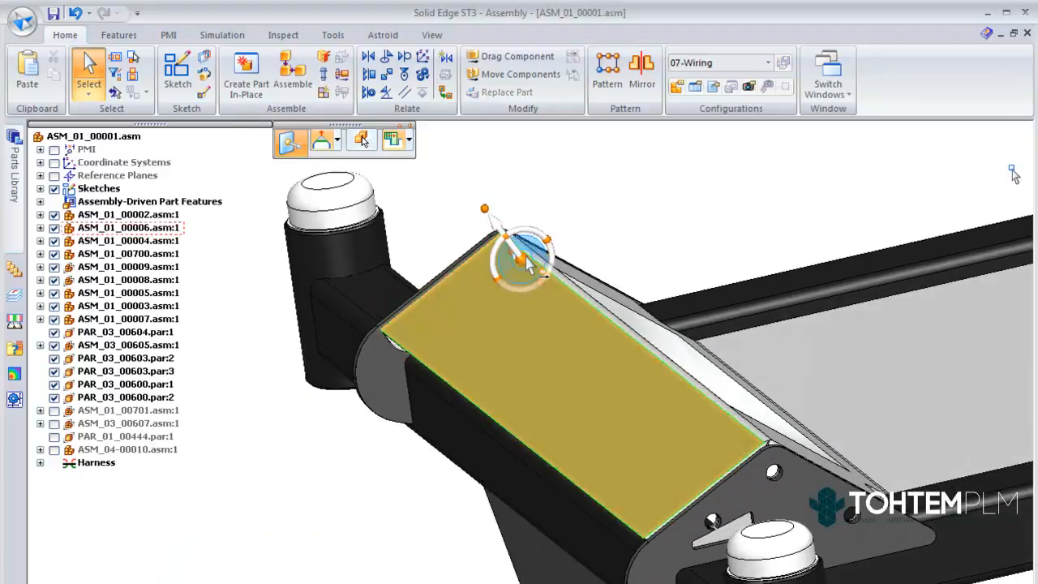
click(525, 258)
key(Escape)
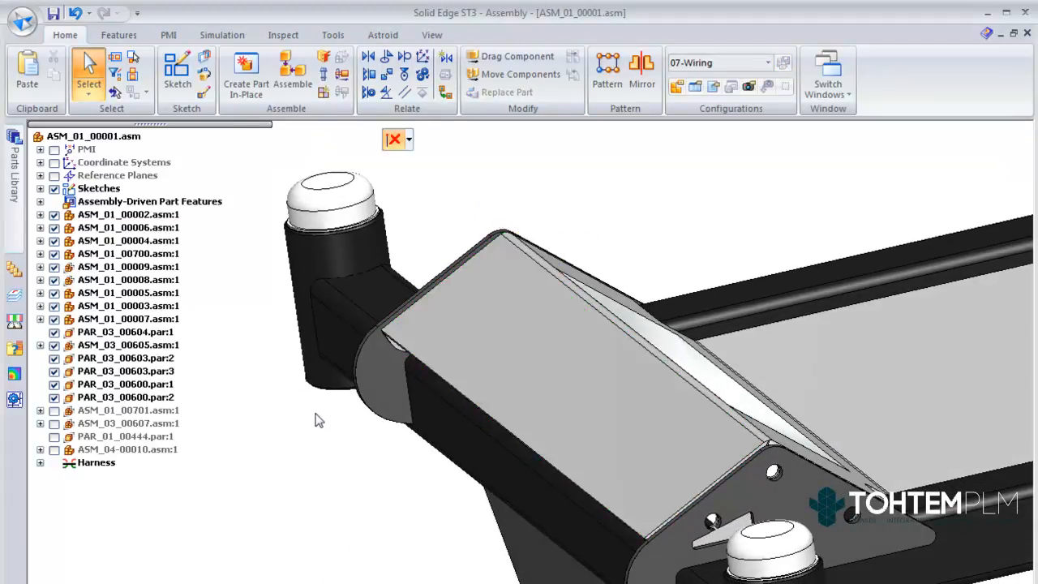
drag(301, 420, 287, 397)
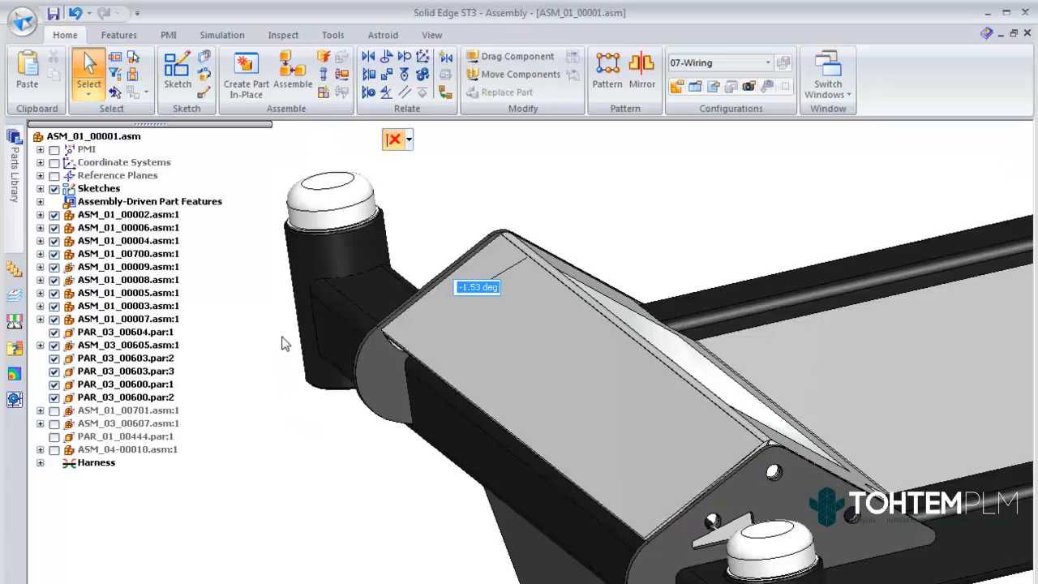
drag(284, 343, 284, 360)
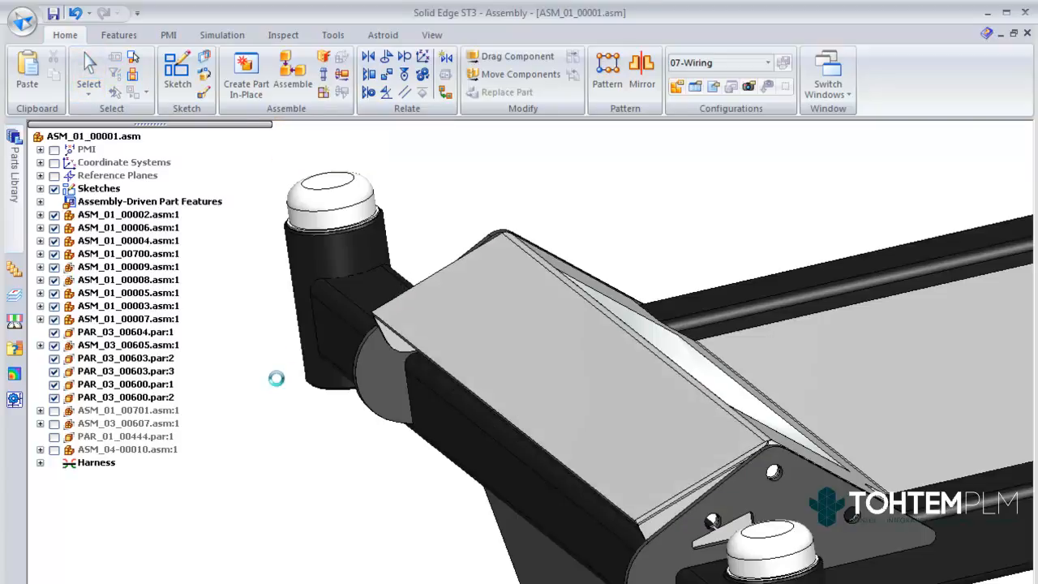
key(Escape)
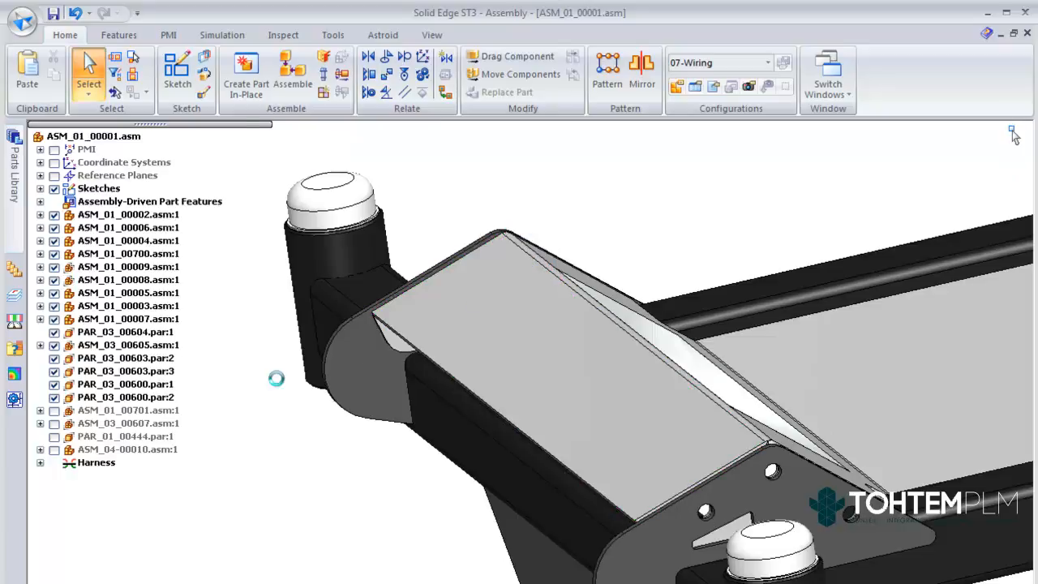
Step: Move the cover's sloped rear face with the window cutout outward by about 37 mm
middle_drag(277, 379, 550, 305)
click(550, 303)
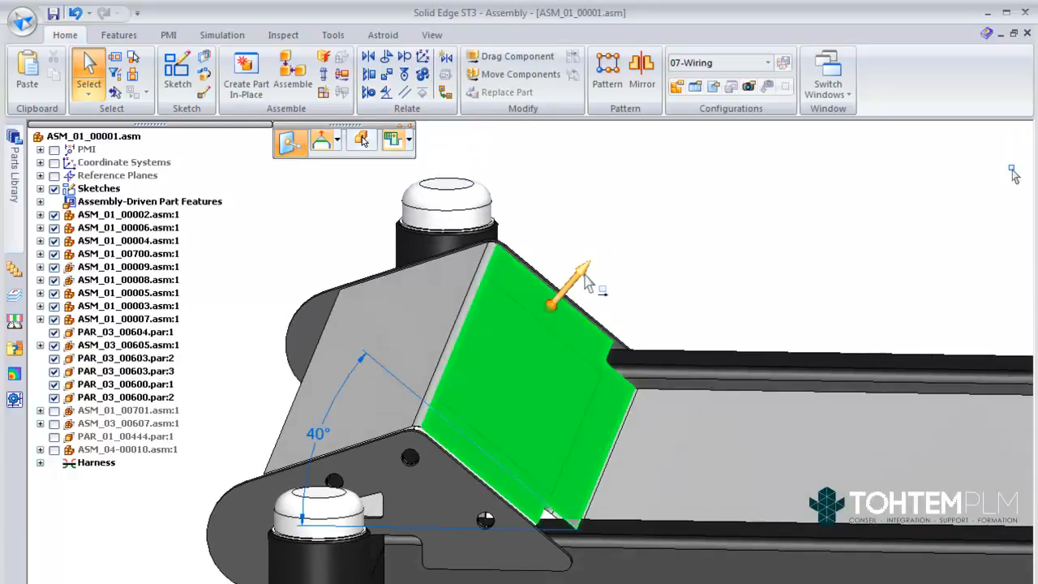
click(586, 277)
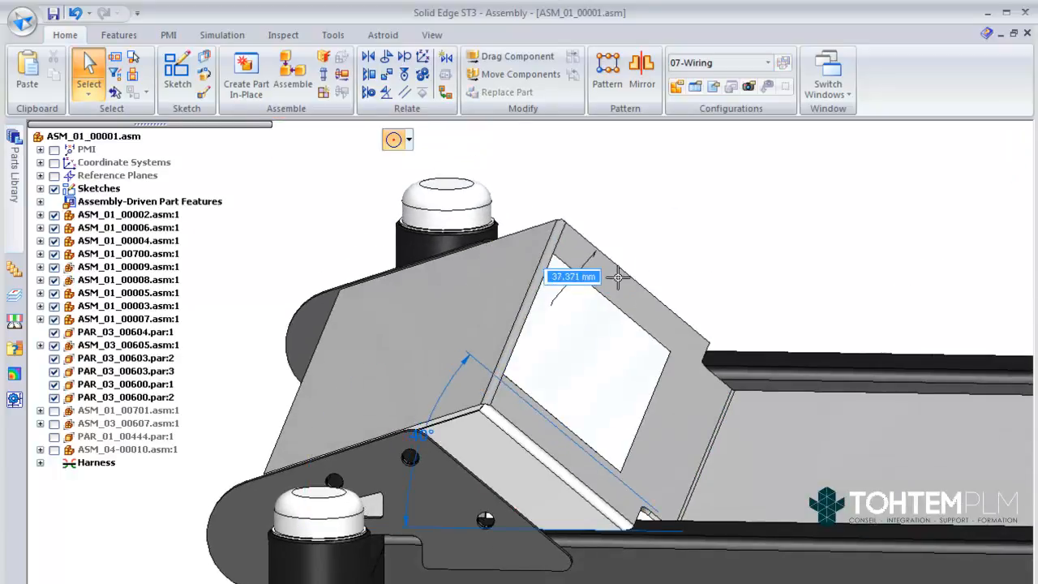
click(617, 277)
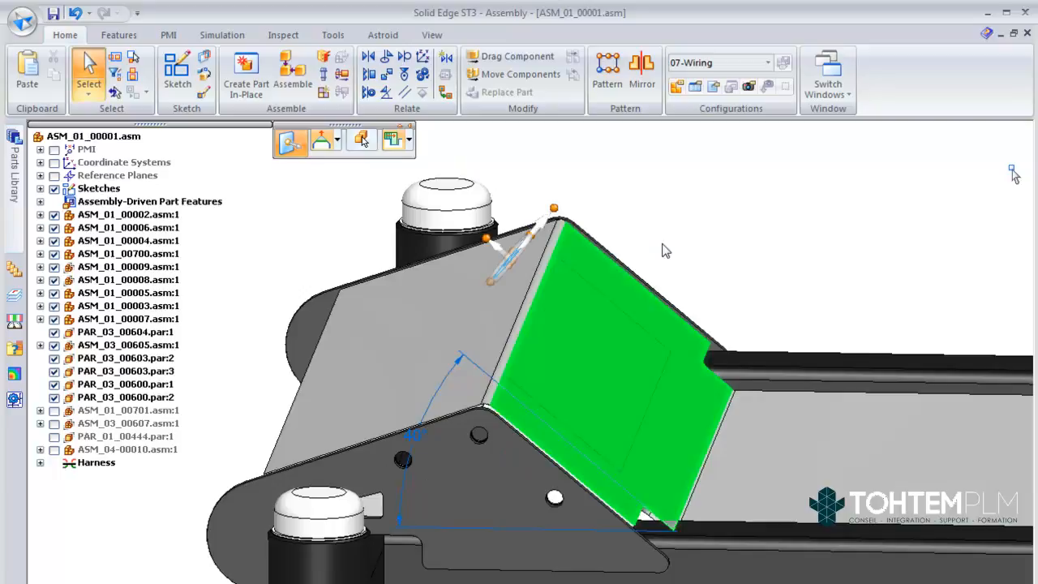
click(670, 245)
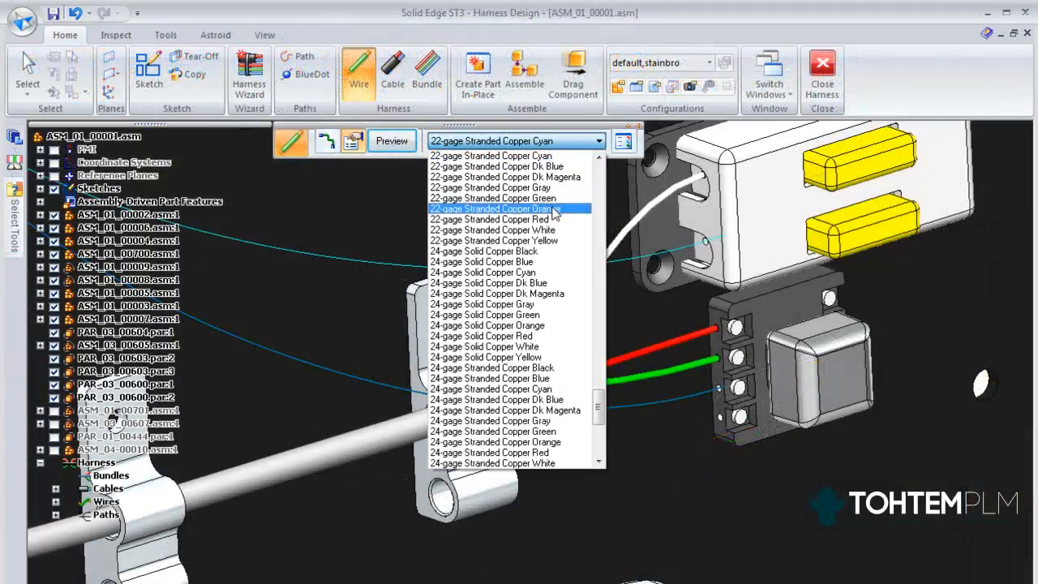
Step: Set the conductor of the harness wire to 22-gage Stranded Copper Orange
click(553, 212)
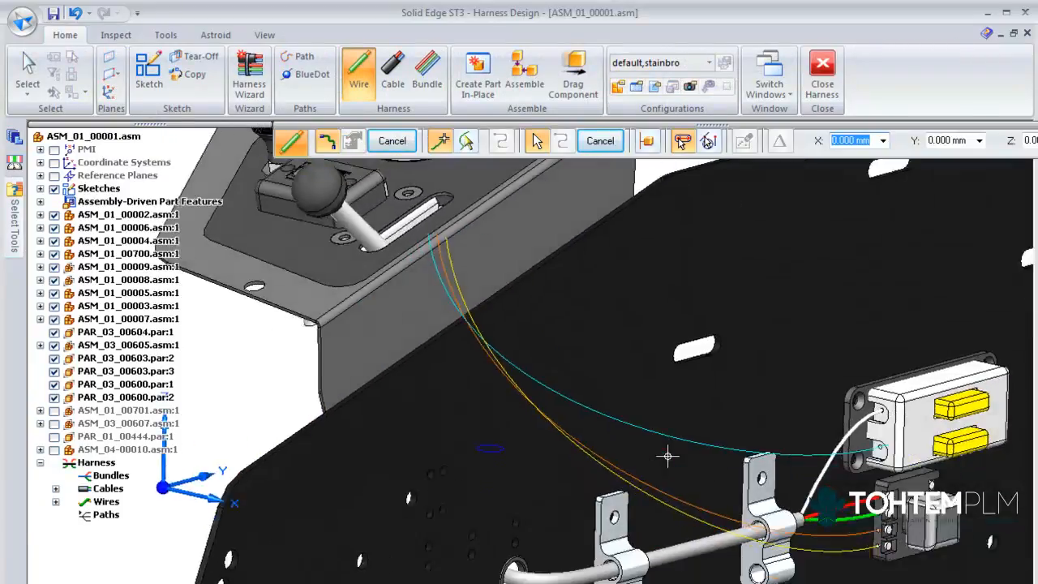
Step: Create a cable from the cyan, orange and yellow wires along the lower clamp path and assign its cable material
click(392, 71)
right_click(852, 520)
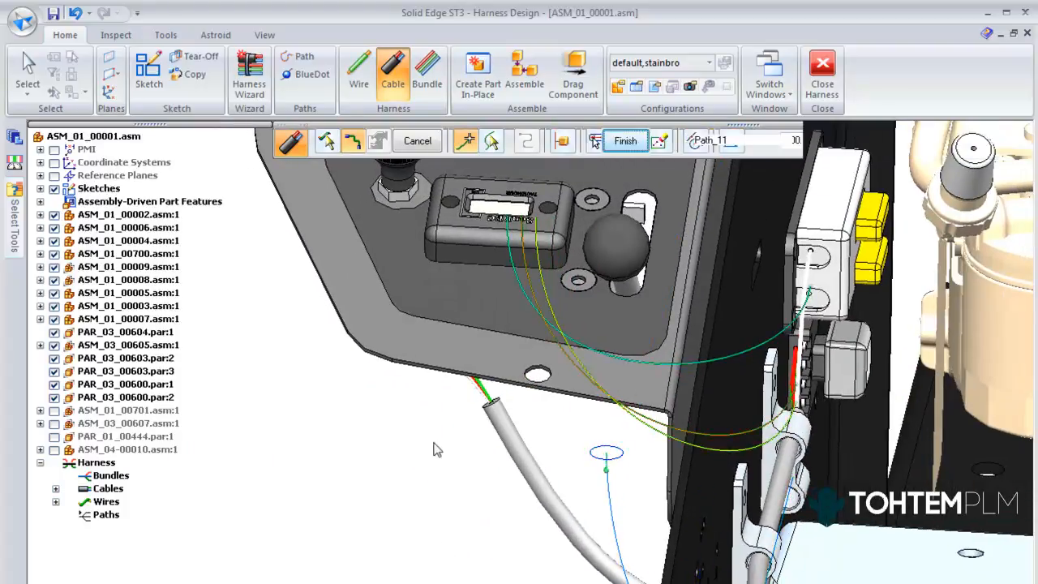
click(625, 141)
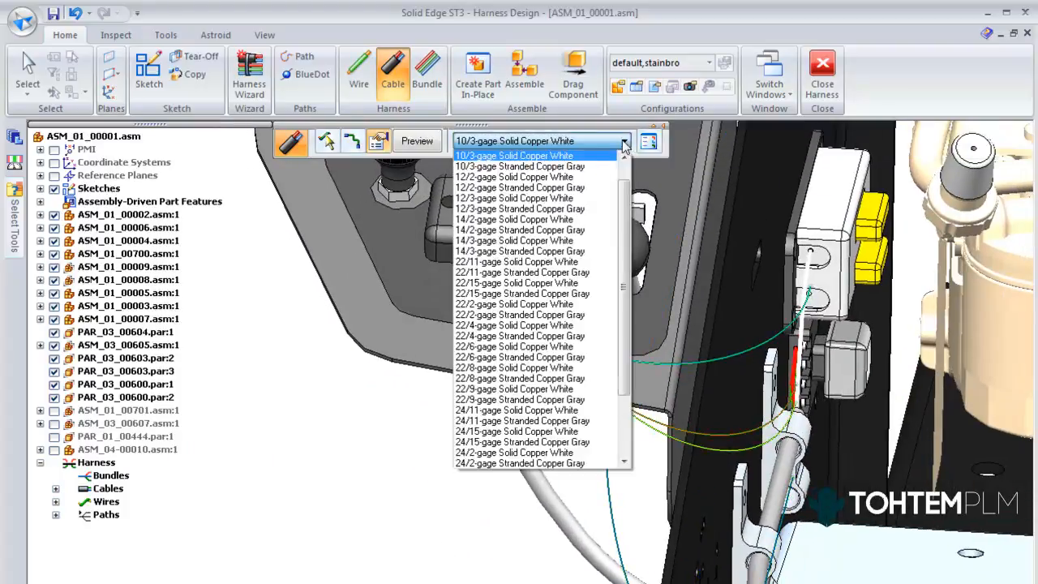
scroll(516, 231, down, 1)
click(514, 209)
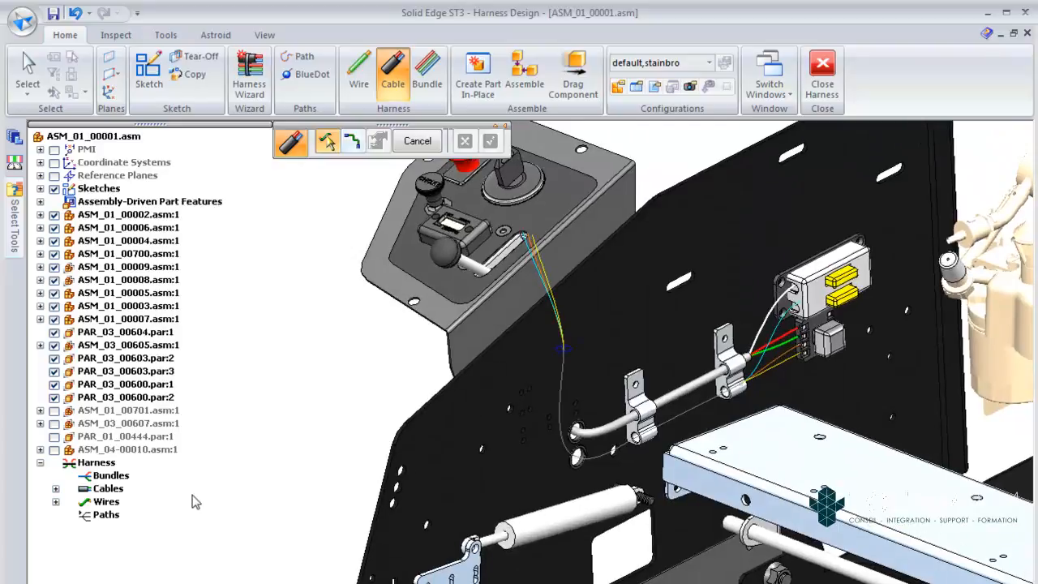
Step: Finish the cable definition and display the harness wires and cables as solid physical conductors
right_drag(194, 495, 158, 457)
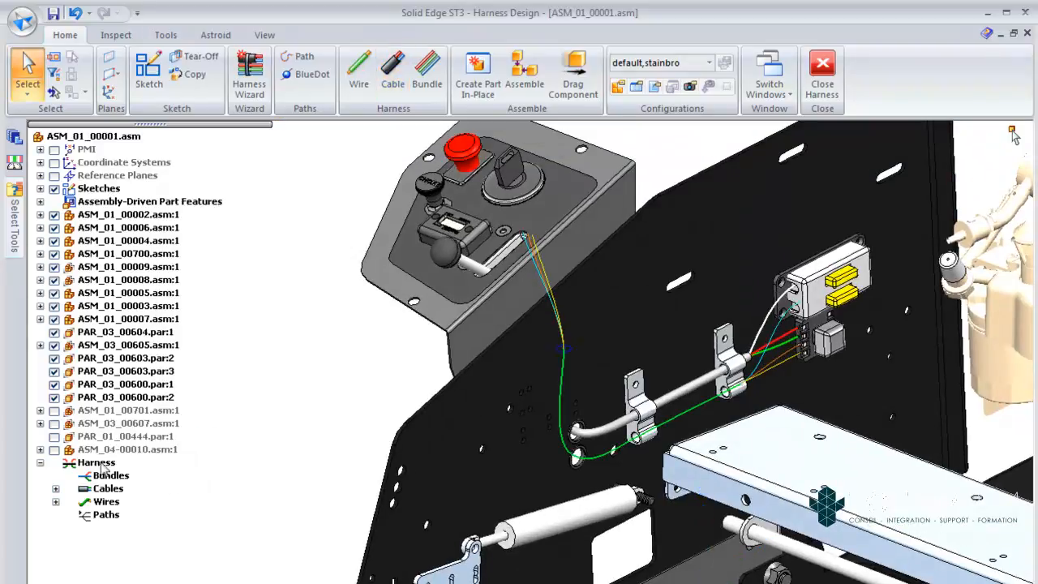
click(301, 366)
right_click(306, 355)
mouse_move(361, 502)
click(509, 548)
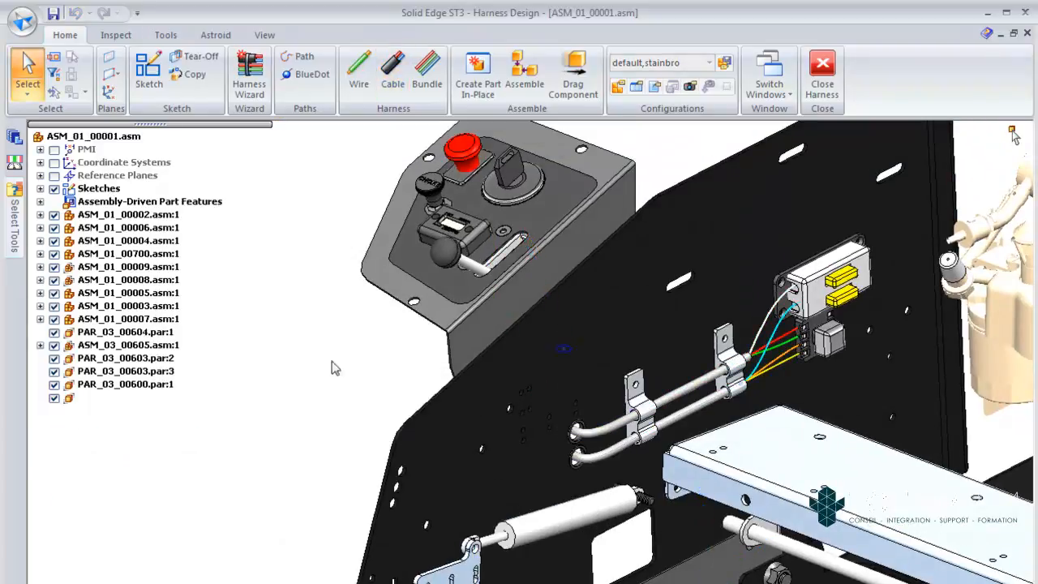
Step: Leave the harness environment and select the cylindrical hole face around the lower cable in the side plate
right_click(303, 306)
key(Escape)
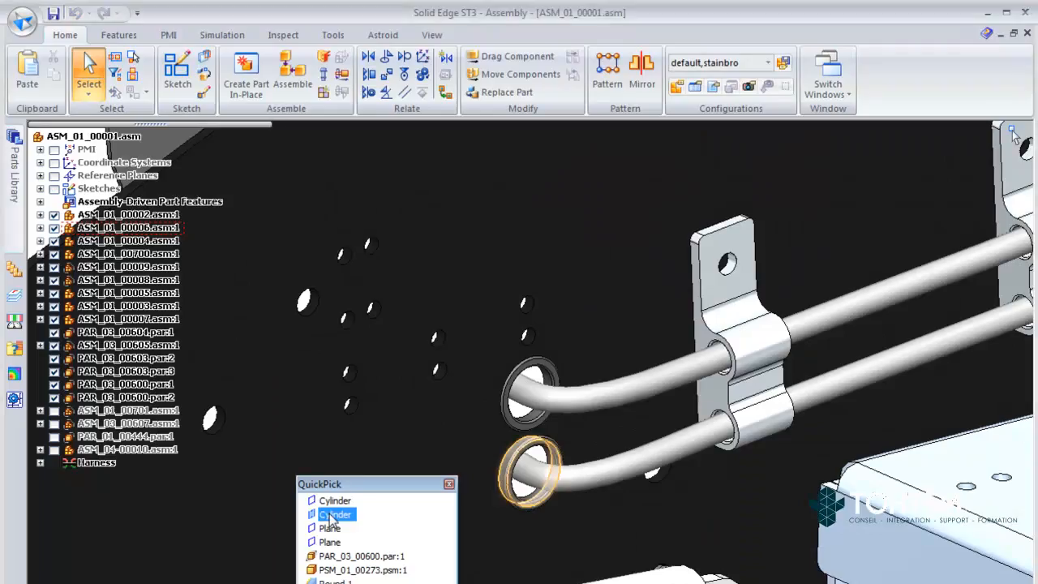
click(494, 511)
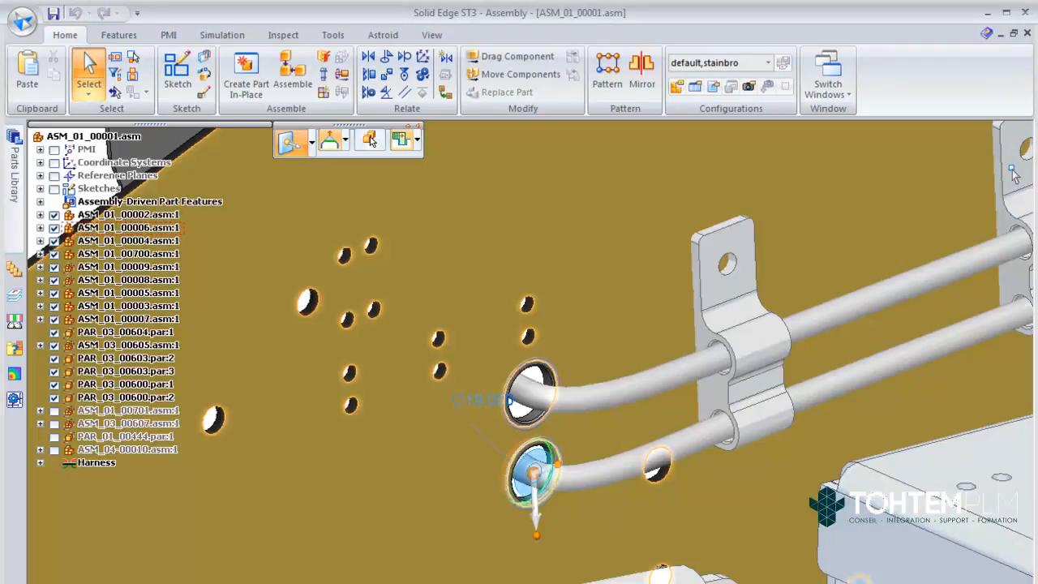